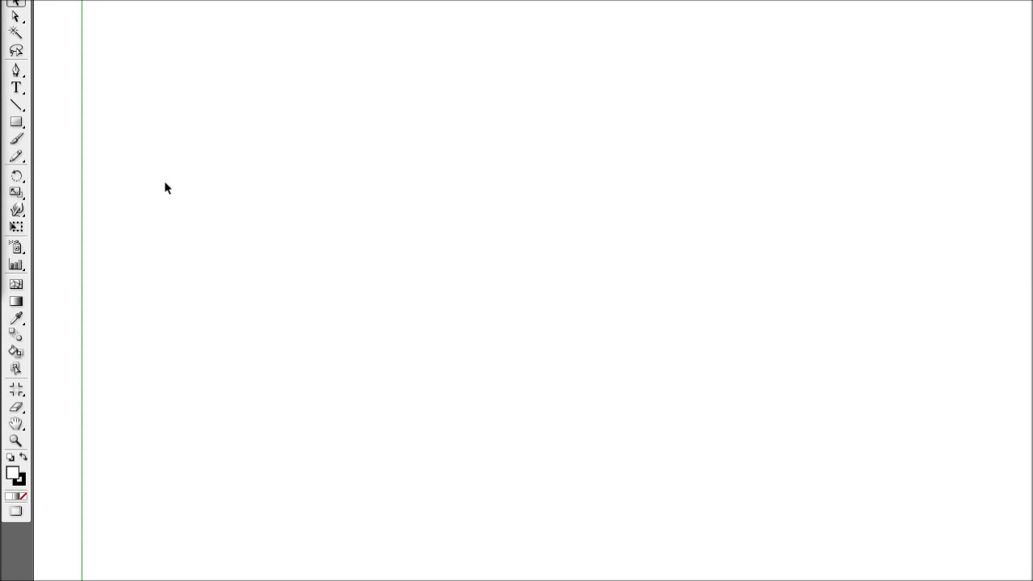
Draw a circle about 137 px wide with no fill and a black stroke.
drag(17, 237, 83, 274)
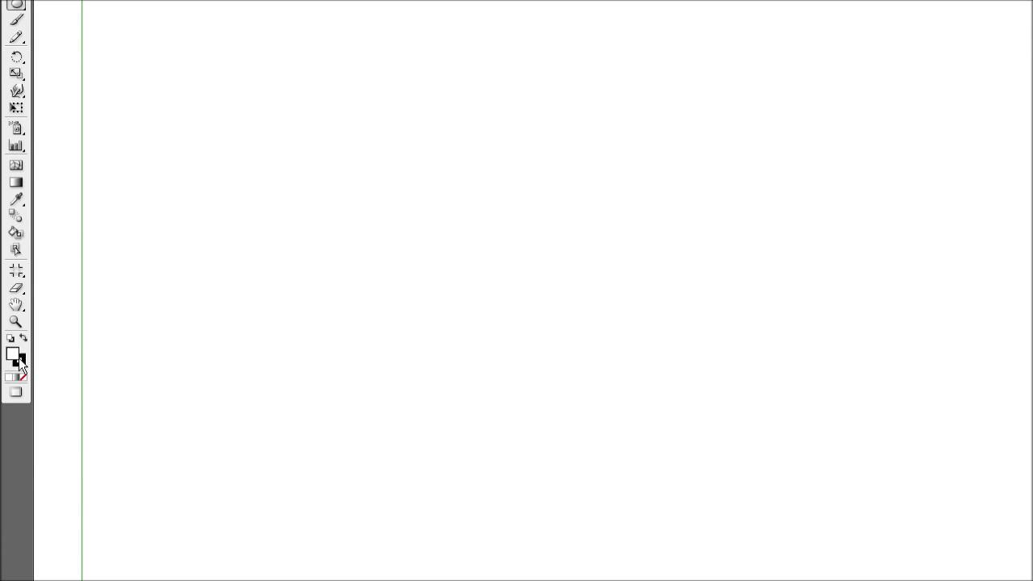
click(23, 379)
key(Tab)
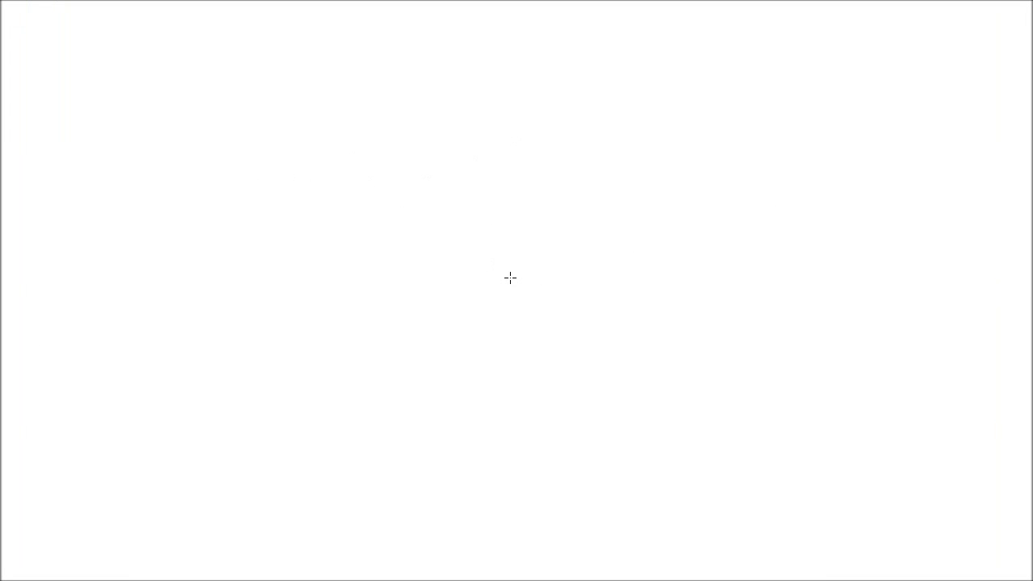
drag(481, 231, 541, 331)
key(f)
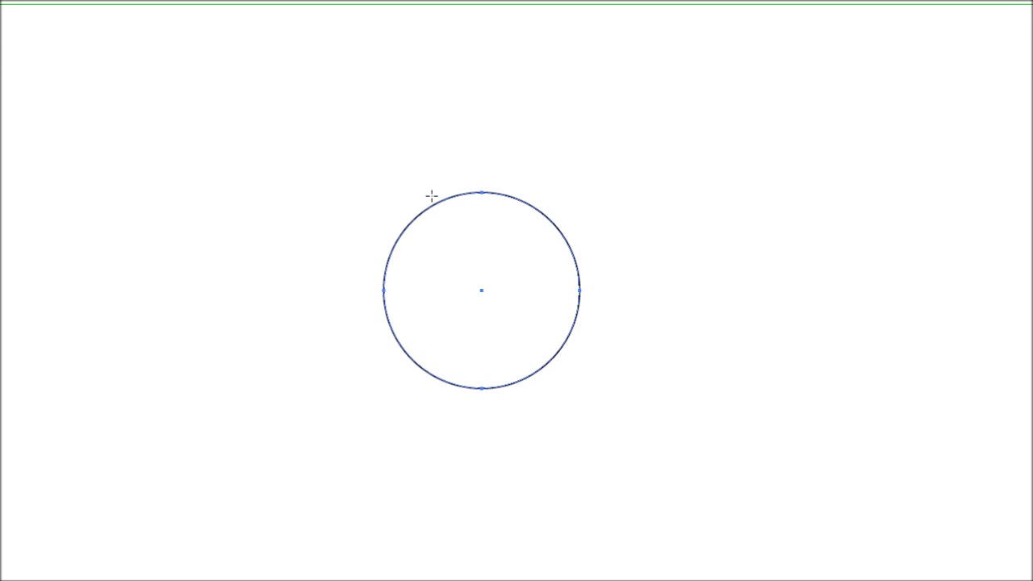
Set the circle's stroke weight to 3 pt.
key(f)
click(231, 47)
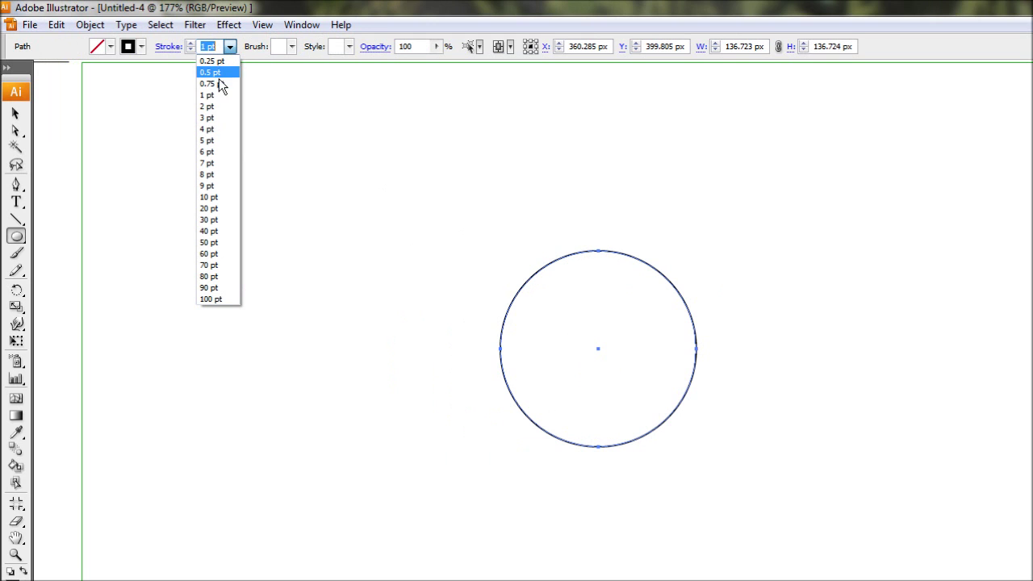
click(218, 113)
key(f)
key(f)
click(16, 114)
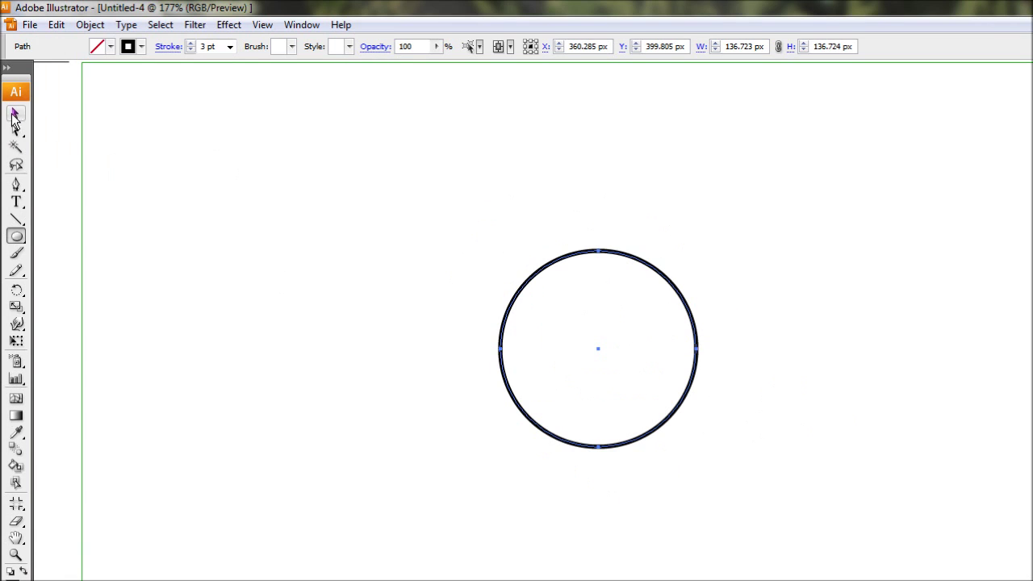
key(f)
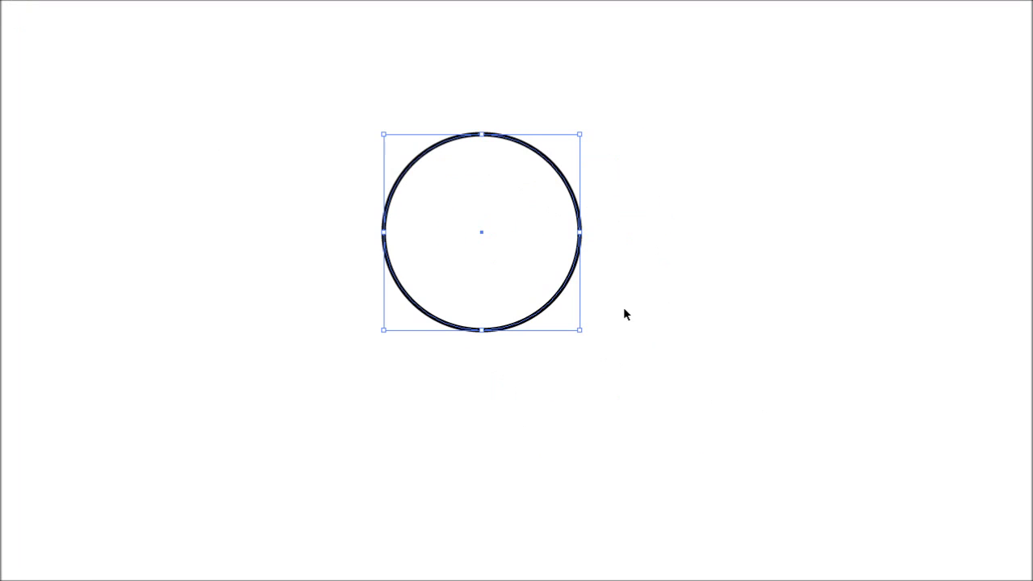
Duplicate the circle in place and scale the copy down about its centre to form a smaller inner ring.
key(ctrl+shift+b)
key(ctrl+shift+b)
key(ctrl+shift+b)
key(ctrl+shift+b)
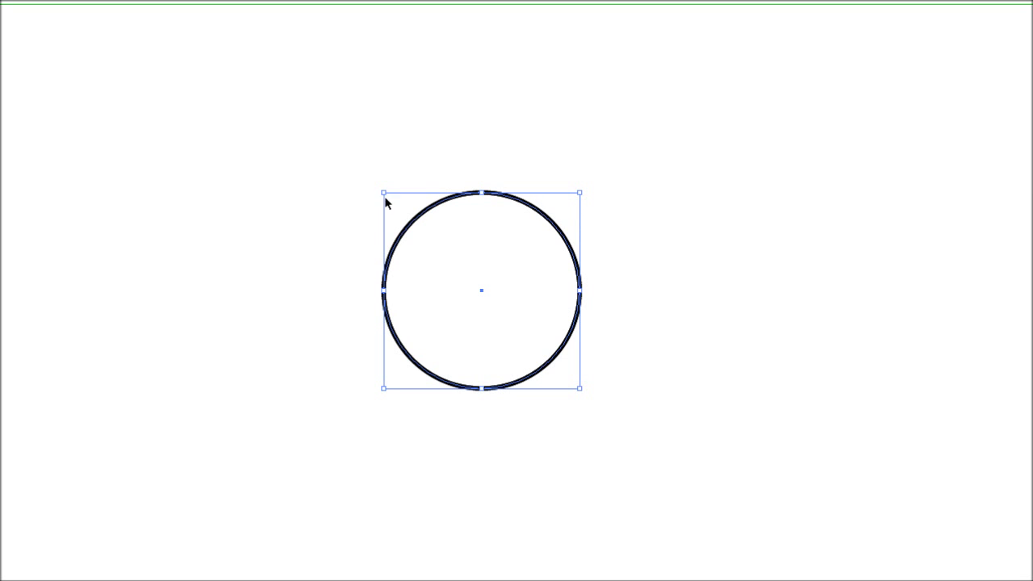
drag(382, 191, 408, 223)
click(385, 151)
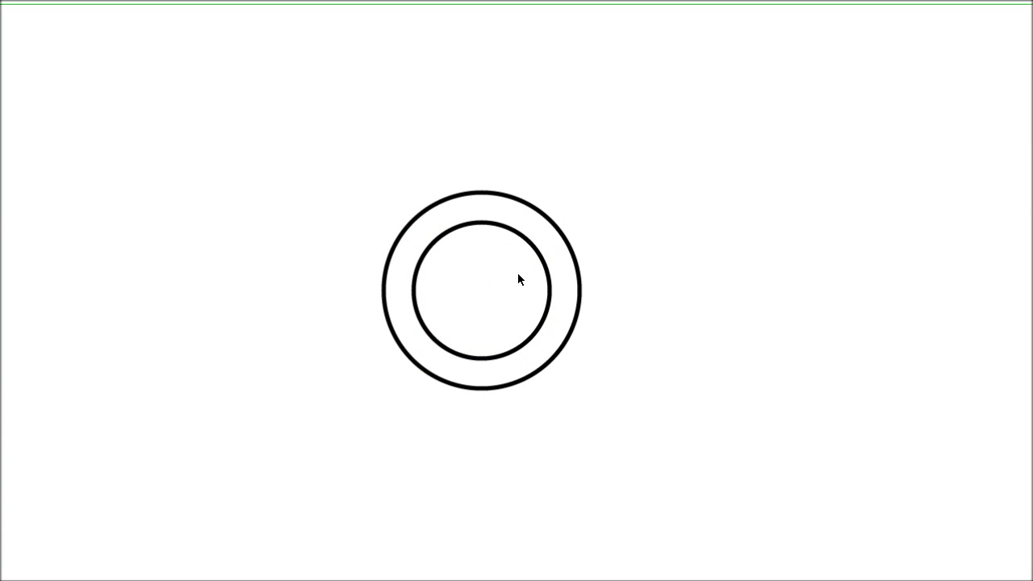
scroll(493, 290, down, 1)
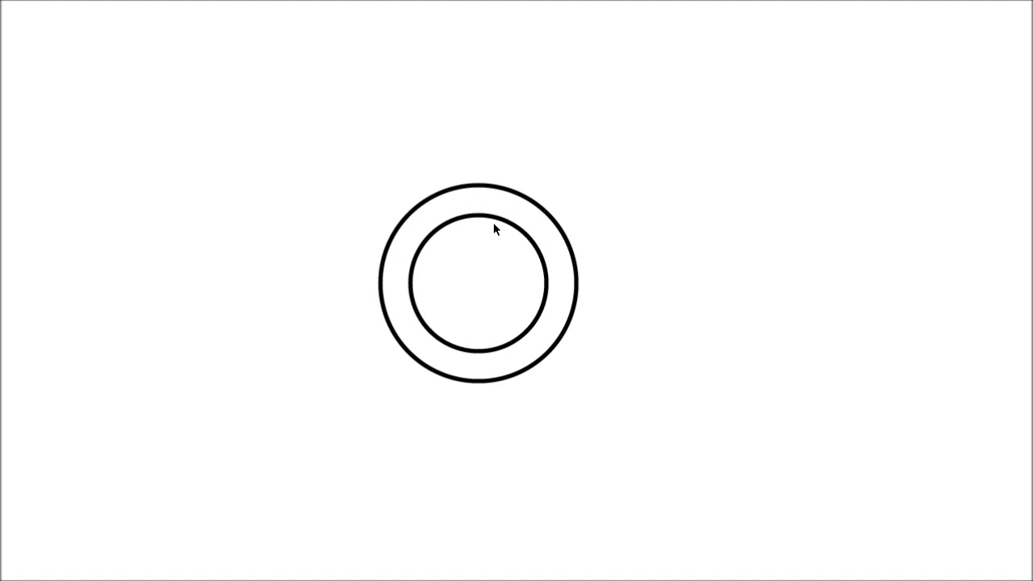
Copy the inner circle in place and enlarge the copy about its centre to about 105 px wide.
click(441, 234)
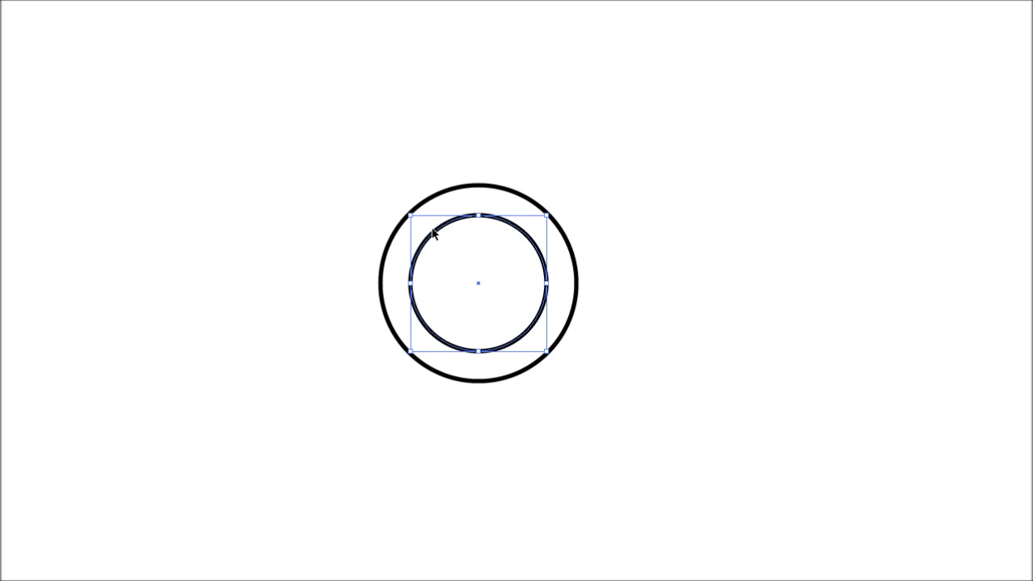
key(ctrl+c)
key(ctrl+f)
key(ctrl)
drag(410, 215, 393, 206)
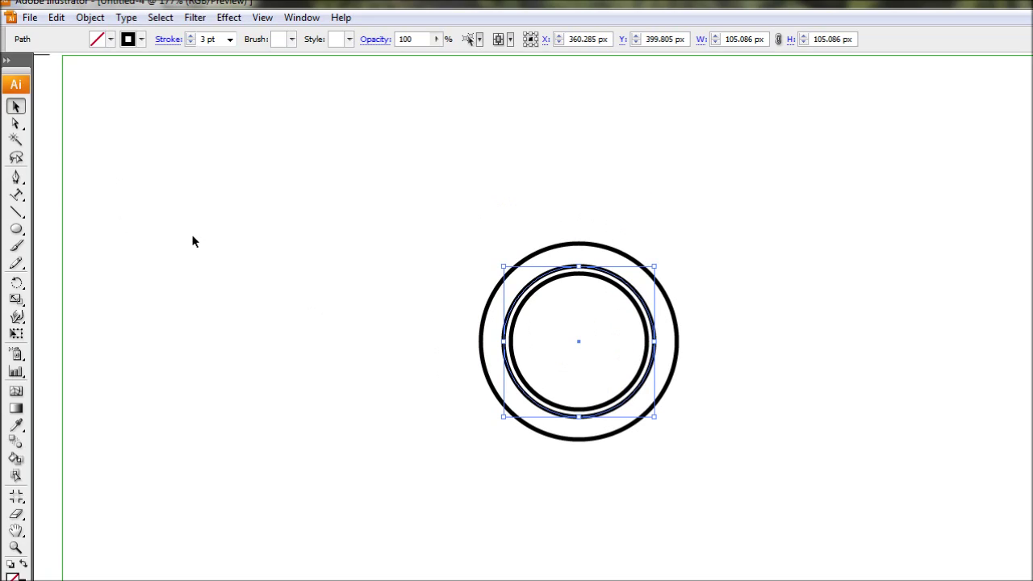
Add the text NEW ZEANLAND along the middle circle's path and set its font size to 18 pt.
drag(15, 197, 108, 239)
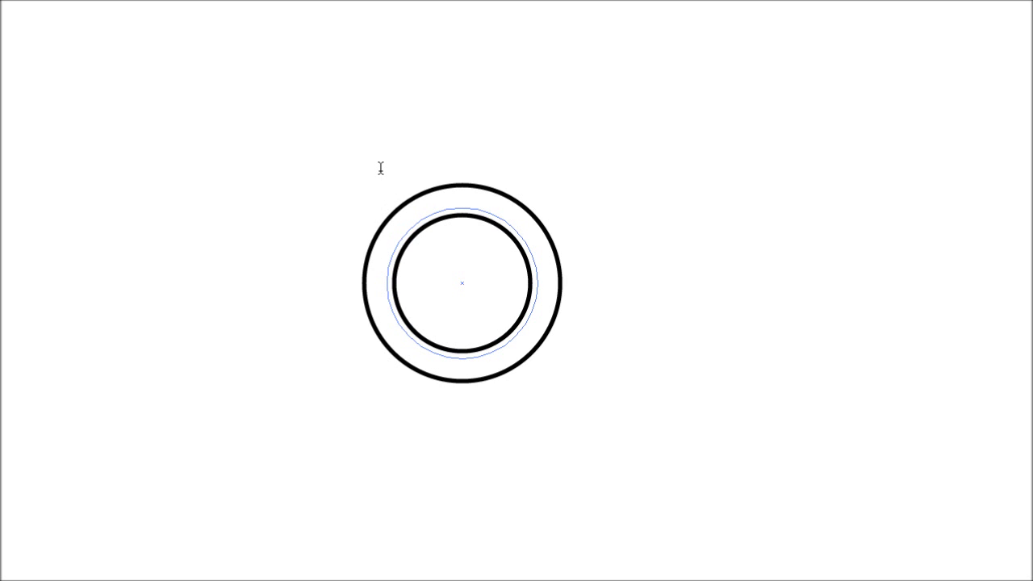
text(NEW ZEANLAND)
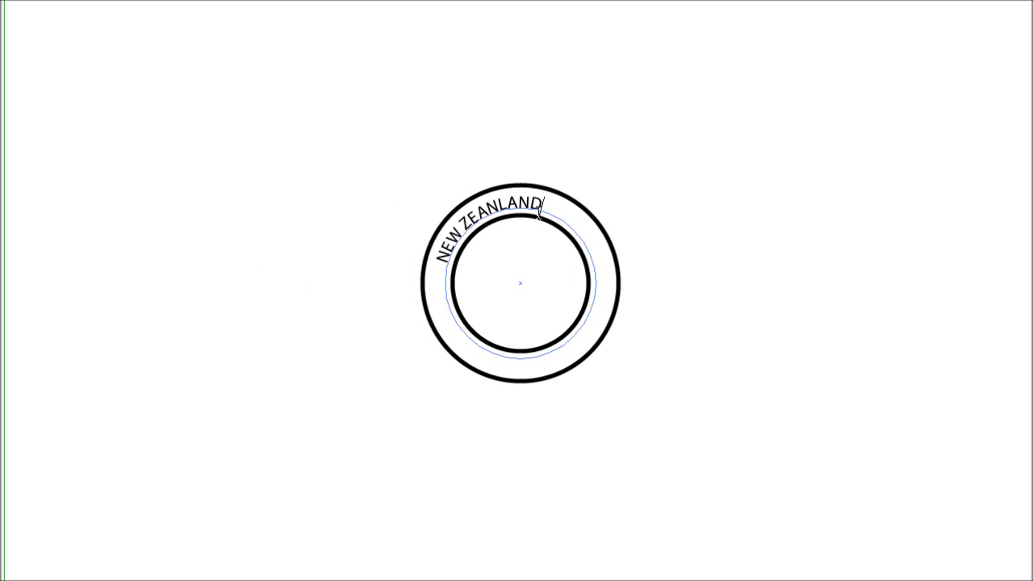
drag(541, 203, 434, 260)
click(452, 46)
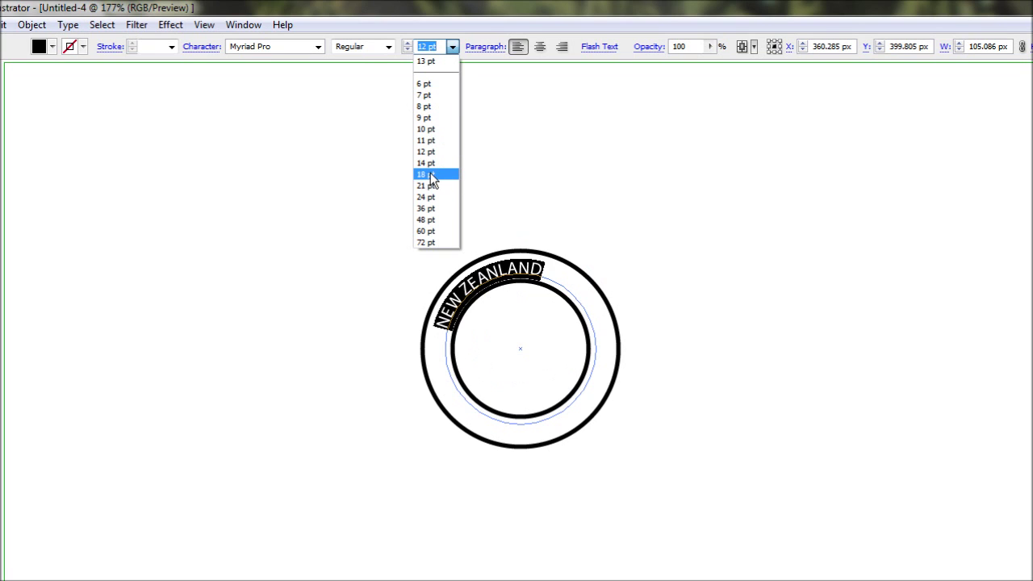
click(429, 173)
click(15, 114)
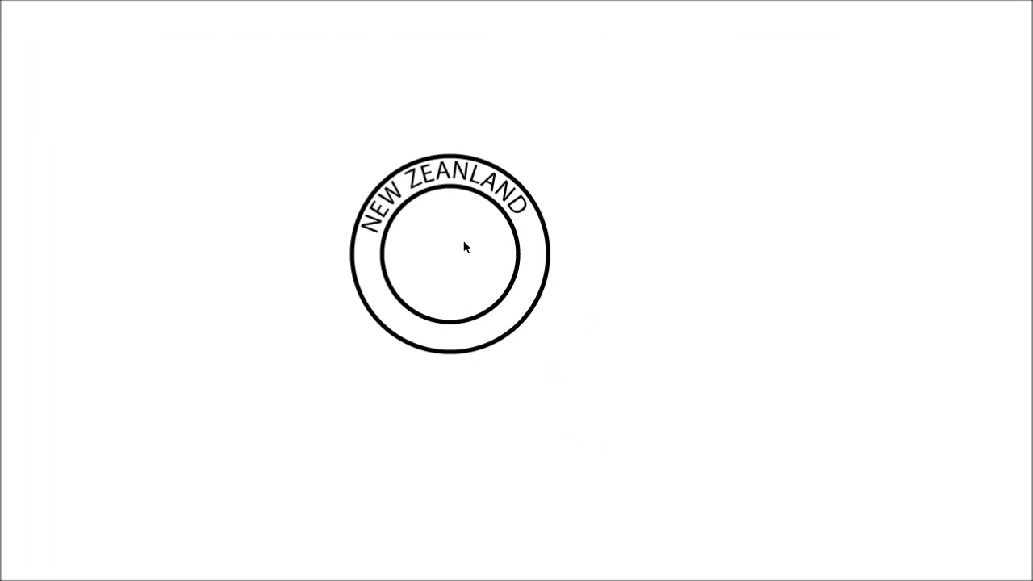
Slide the NEW ZEANLAND text slightly clockwise along its path to centre it at the top of the ring.
click(384, 222)
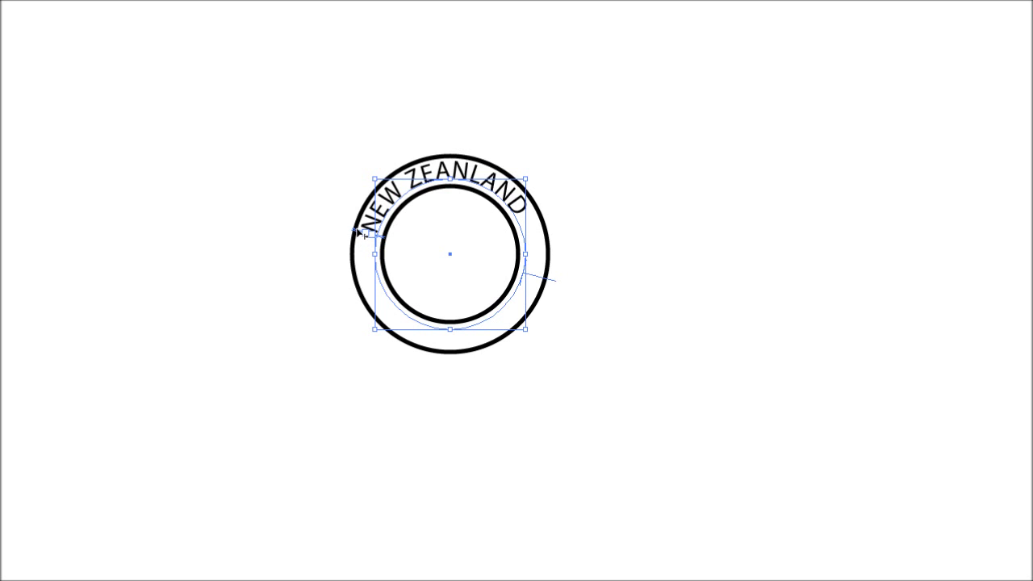
drag(358, 231, 368, 221)
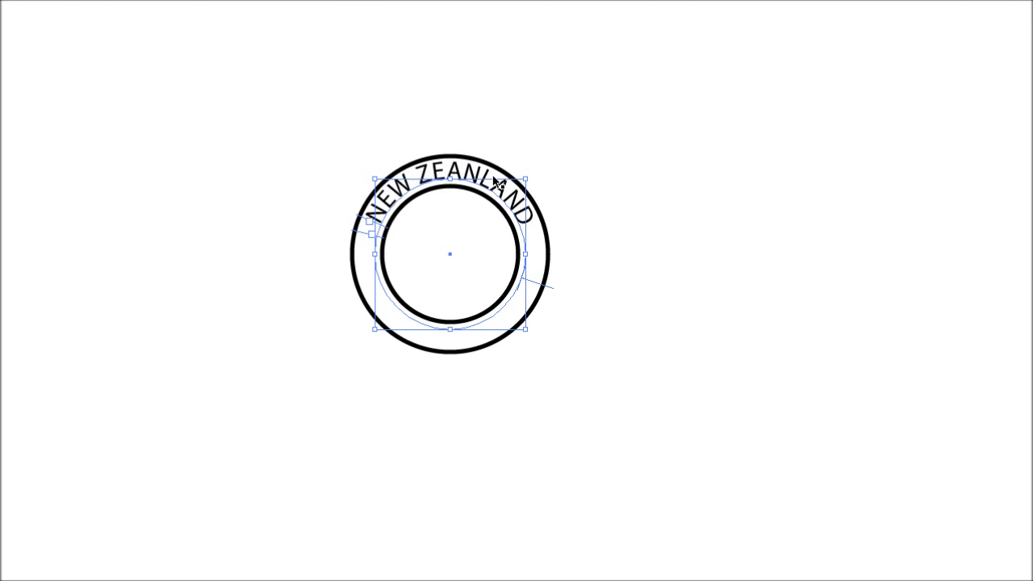
click(562, 349)
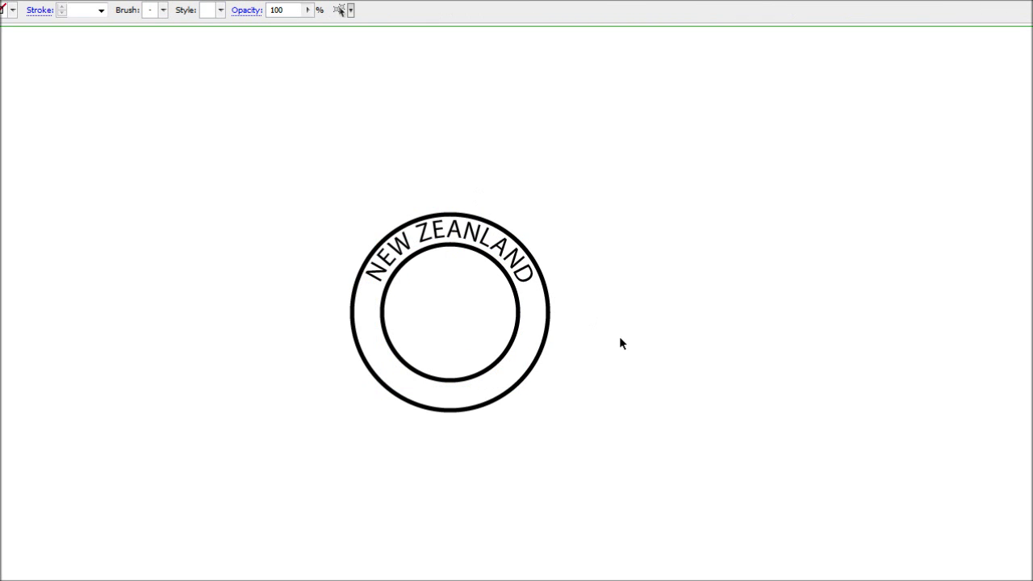
Enlarge the outer circle about its centre to about 140 px wide.
drag(587, 340, 550, 315)
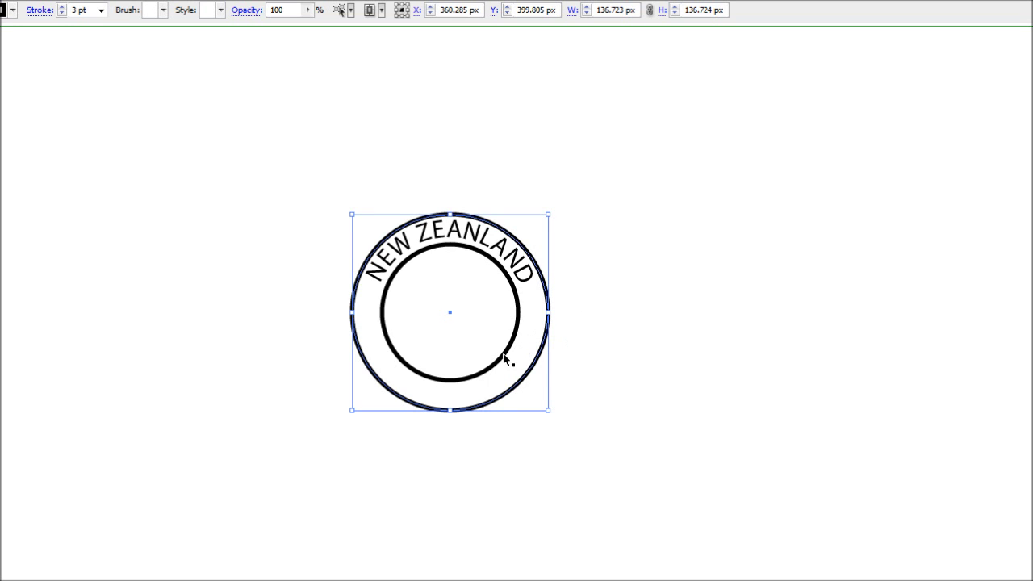
drag(548, 410, 549, 414)
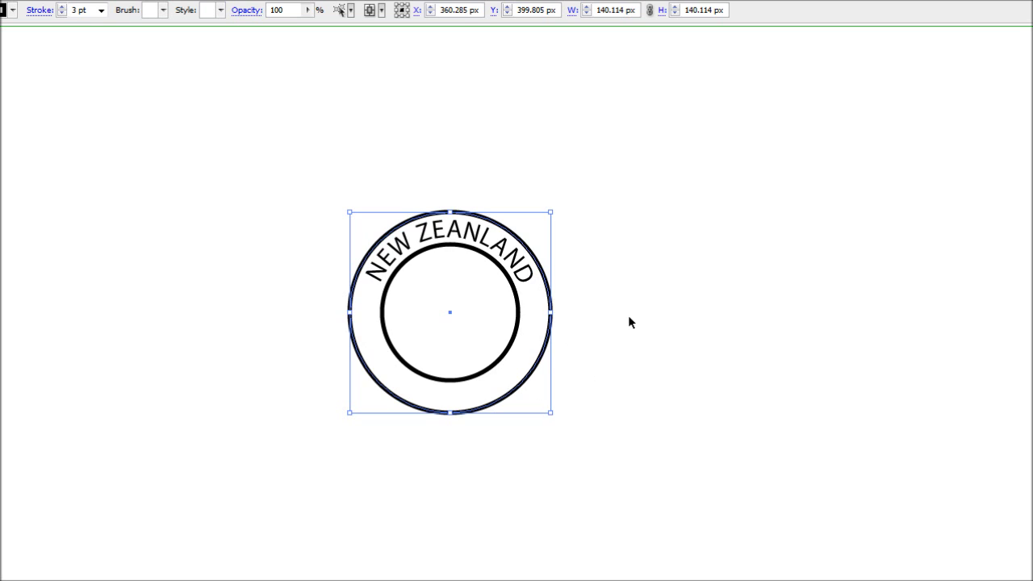
click(596, 309)
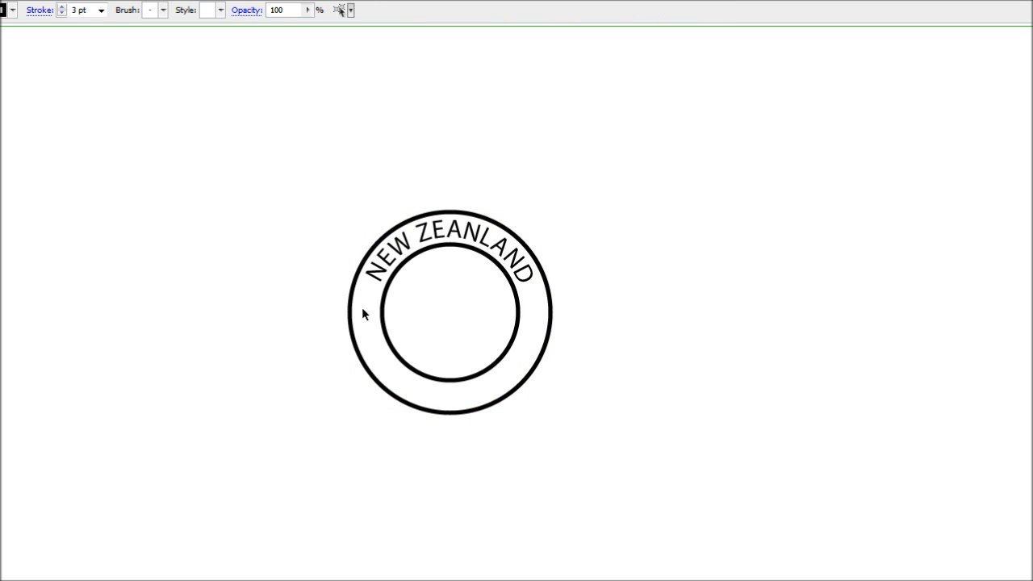
Copy the outer circle in place and shrink the copy about its centre to about 134 px wide.
key(Tab)
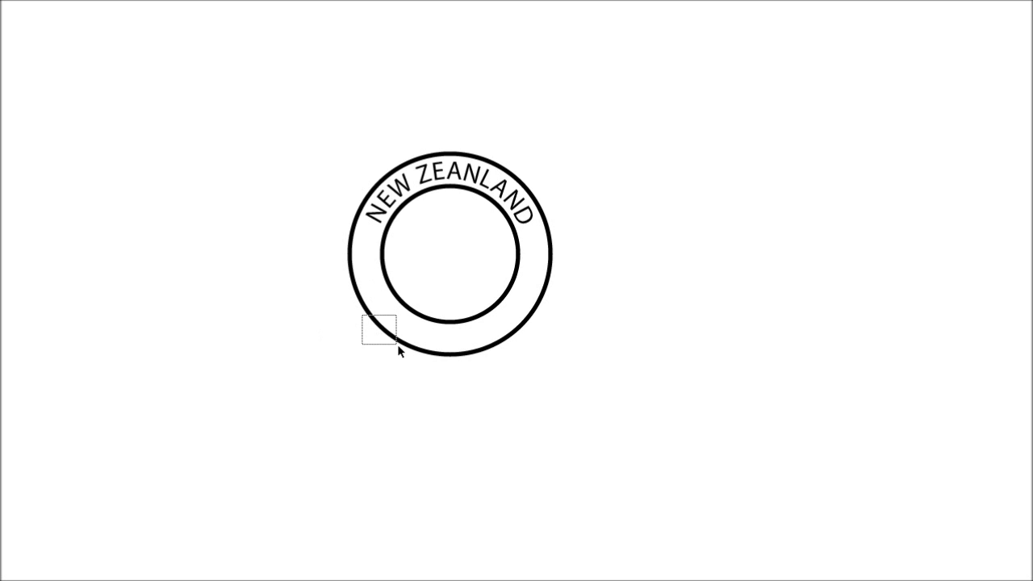
drag(398, 347, 400, 348)
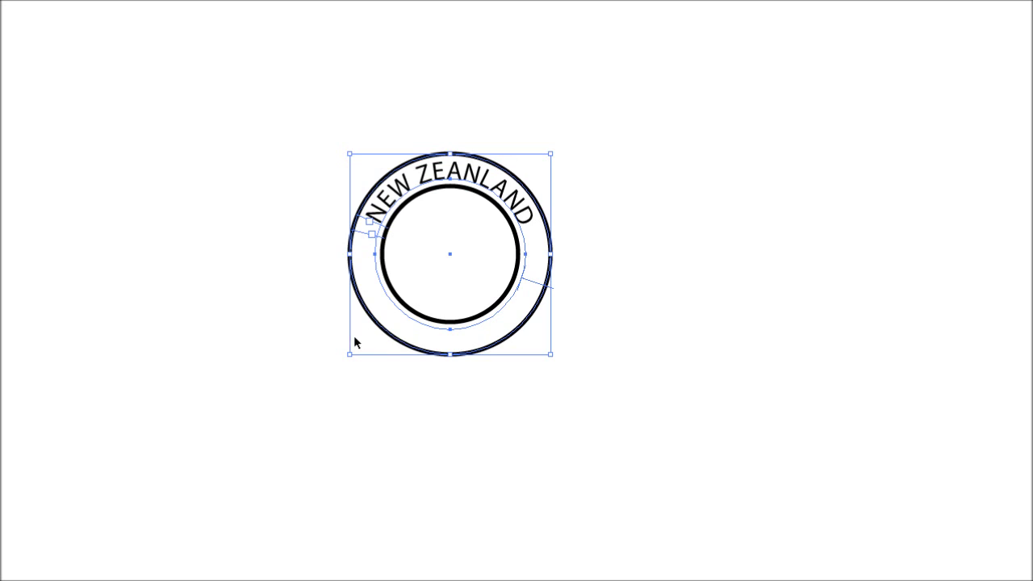
click(355, 343)
click(394, 339)
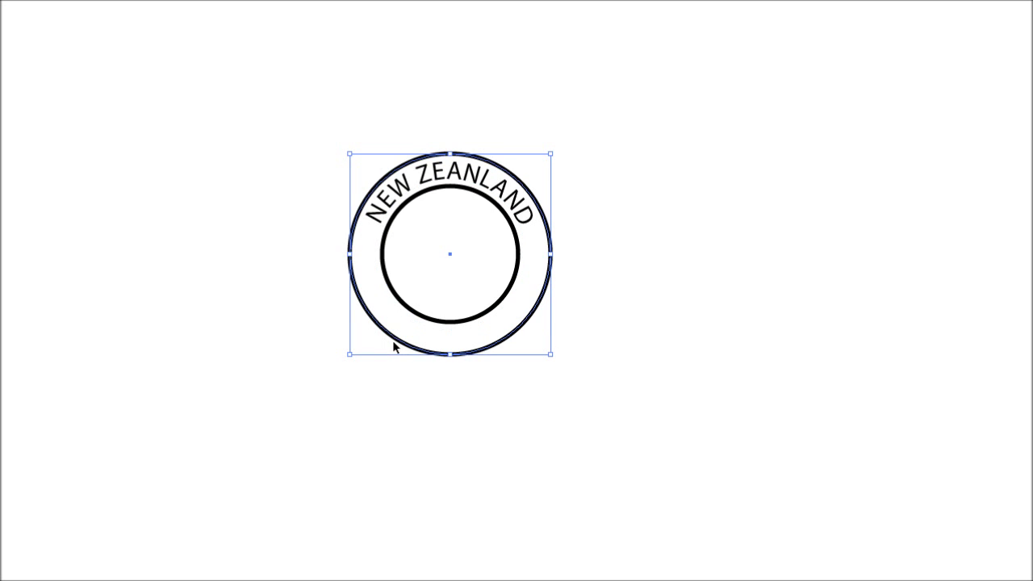
key(a)
key(ctrl+c)
key(ctrl+f)
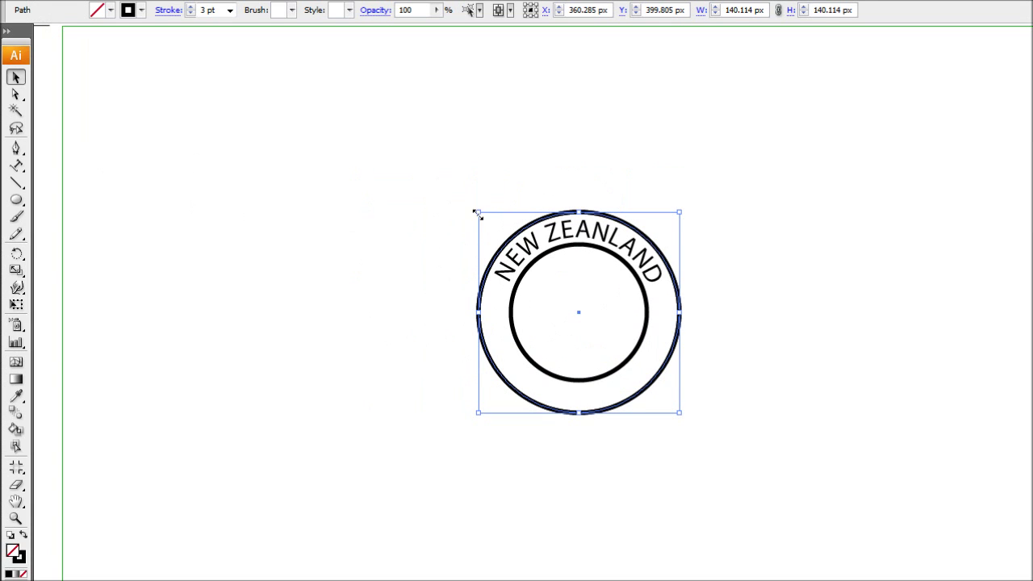
drag(477, 213, 485, 221)
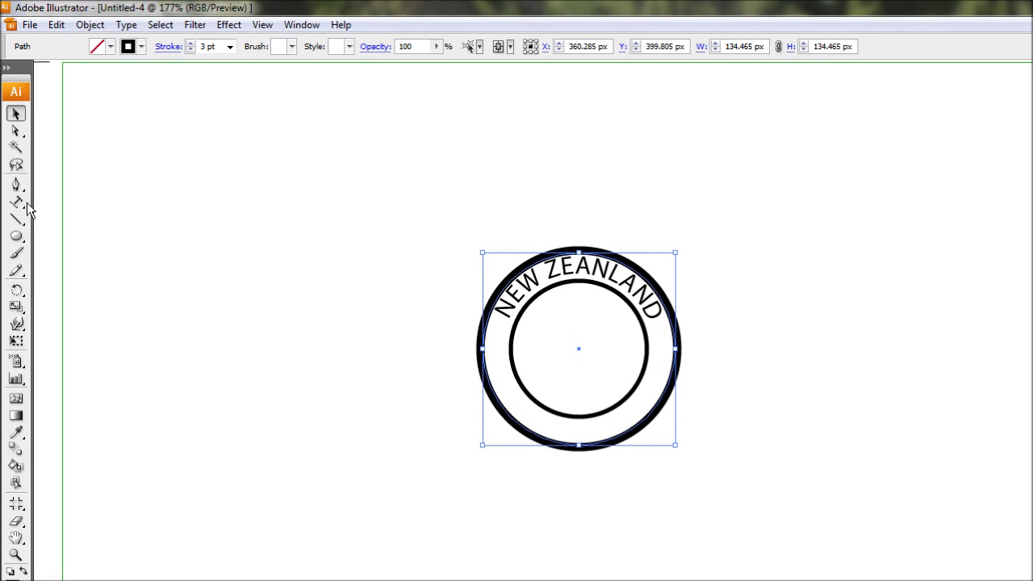
Add the text POSTAL SERVICE along the path of the circle just inside the outer ring.
click(16, 202)
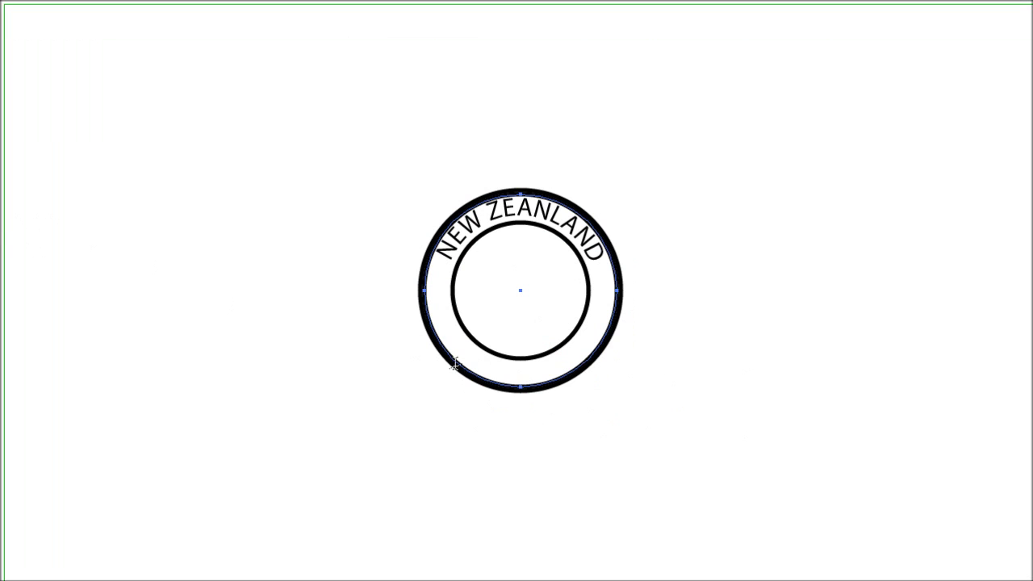
click(435, 324)
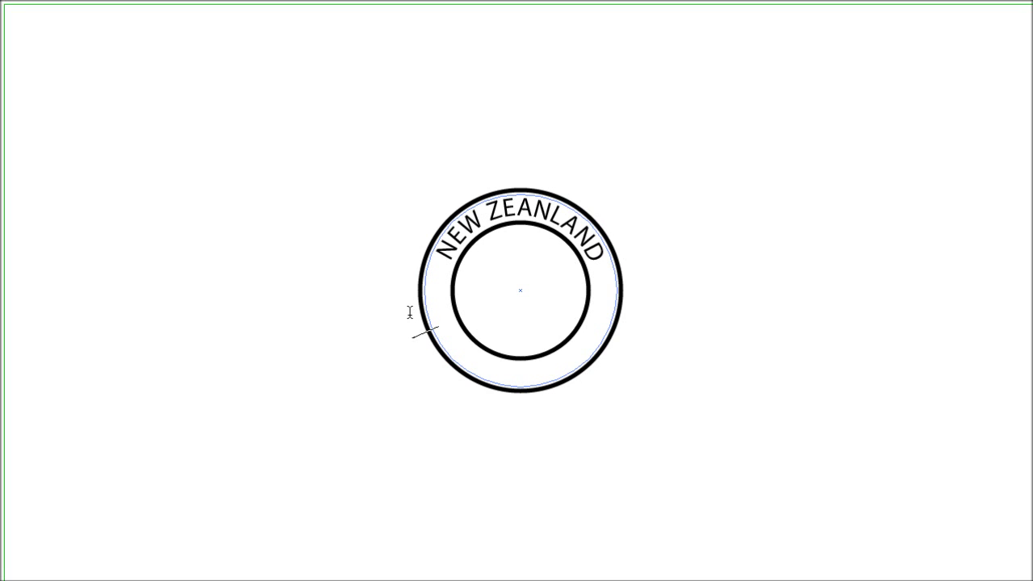
text(PO)
key(BackSpace)
key(BackSpace)
text(OSTAL SERVICE)
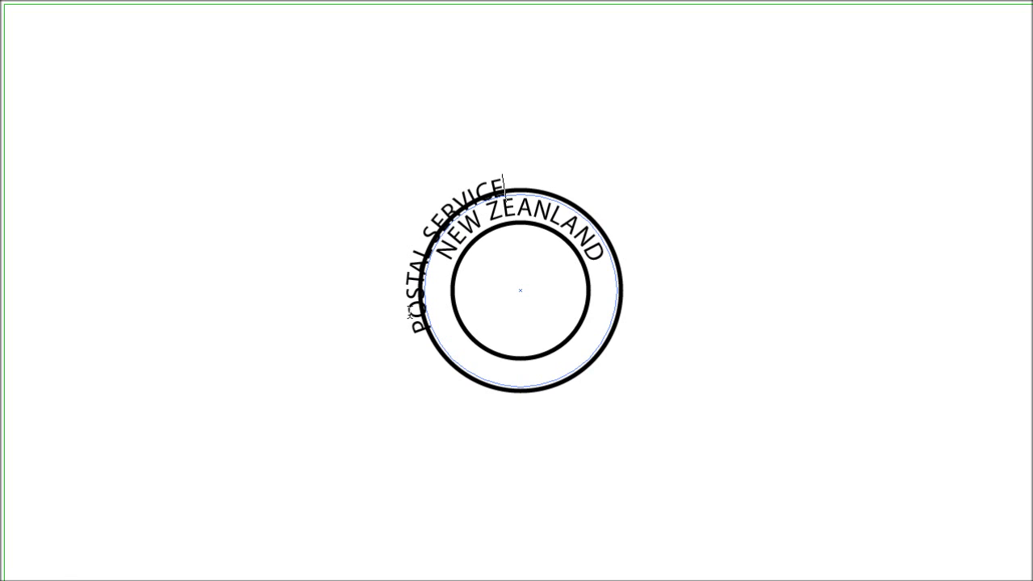
Slide the POSTAL SERVICE text along its path to the bottom of the ring and flip it to the inside of the circle.
click(21, 115)
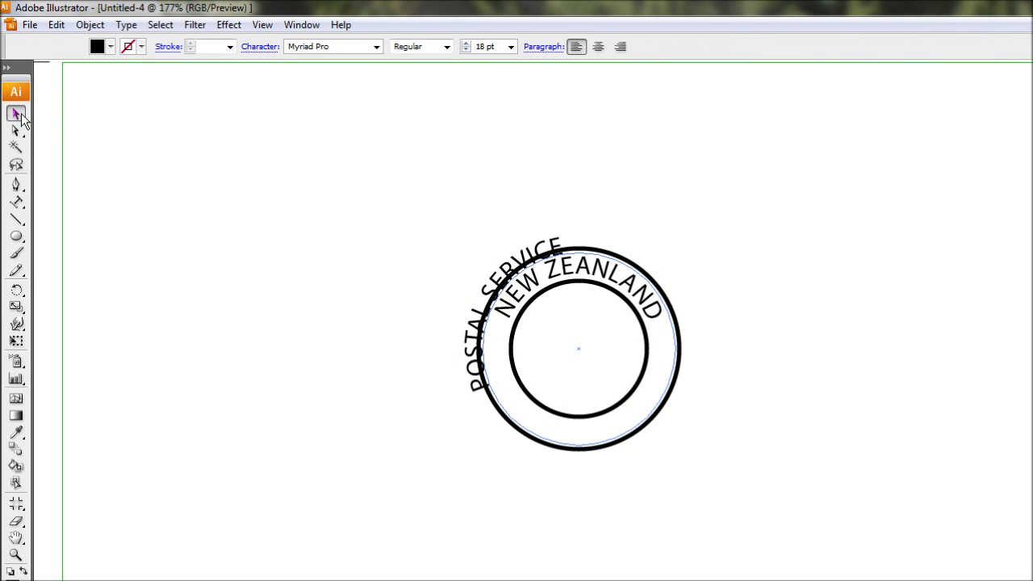
click(531, 309)
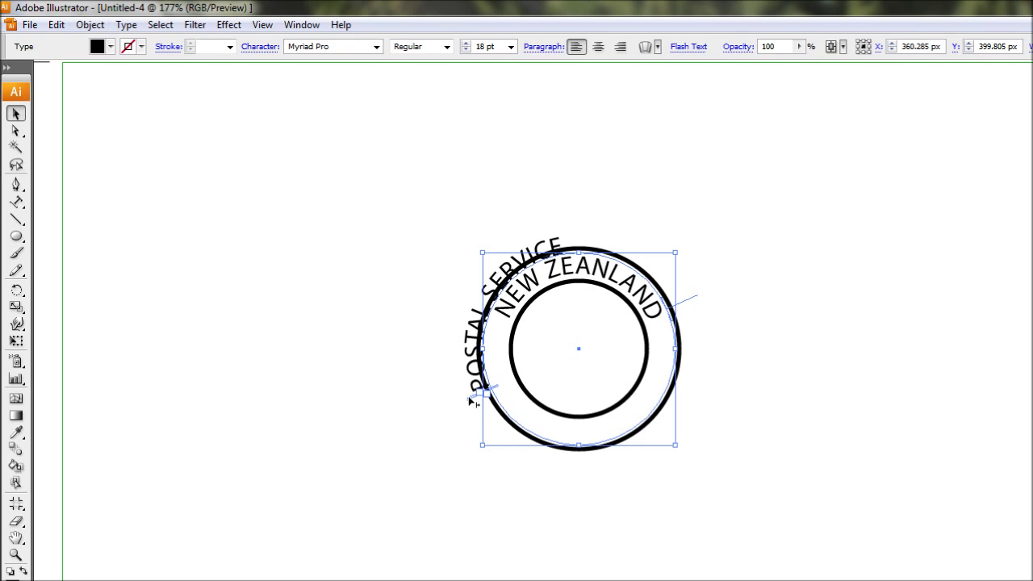
drag(469, 401, 638, 398)
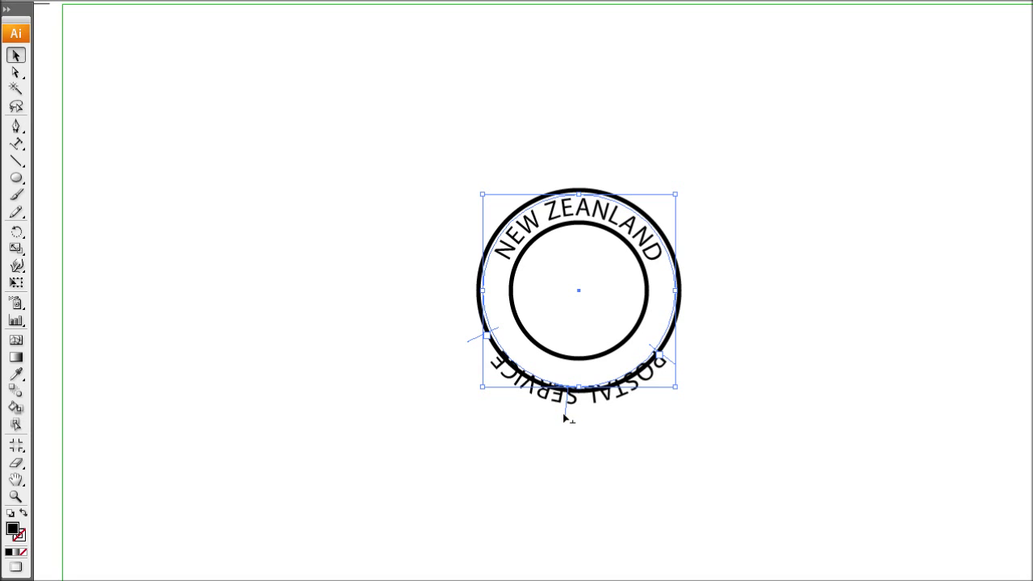
drag(564, 421, 584, 380)
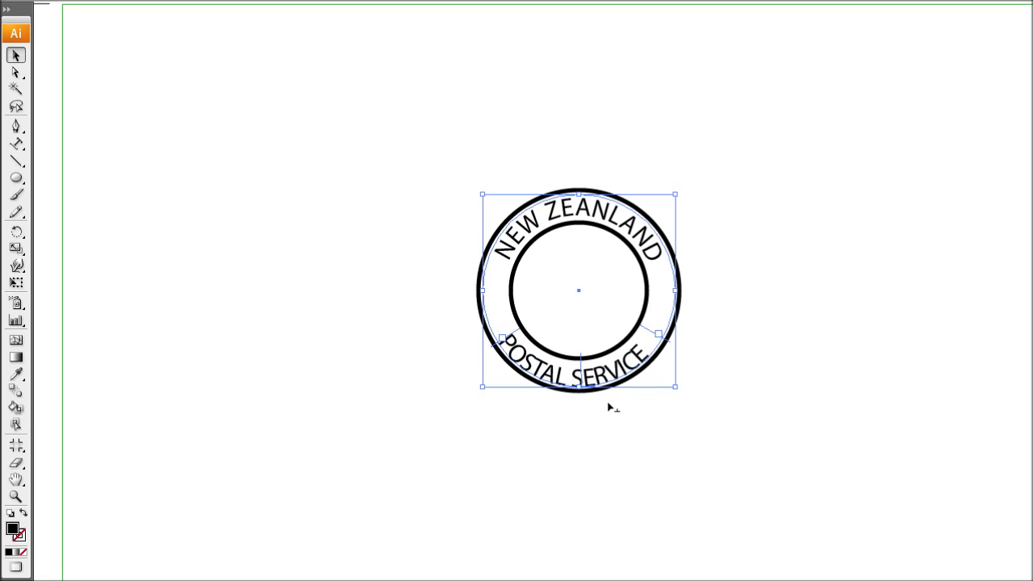
click(601, 437)
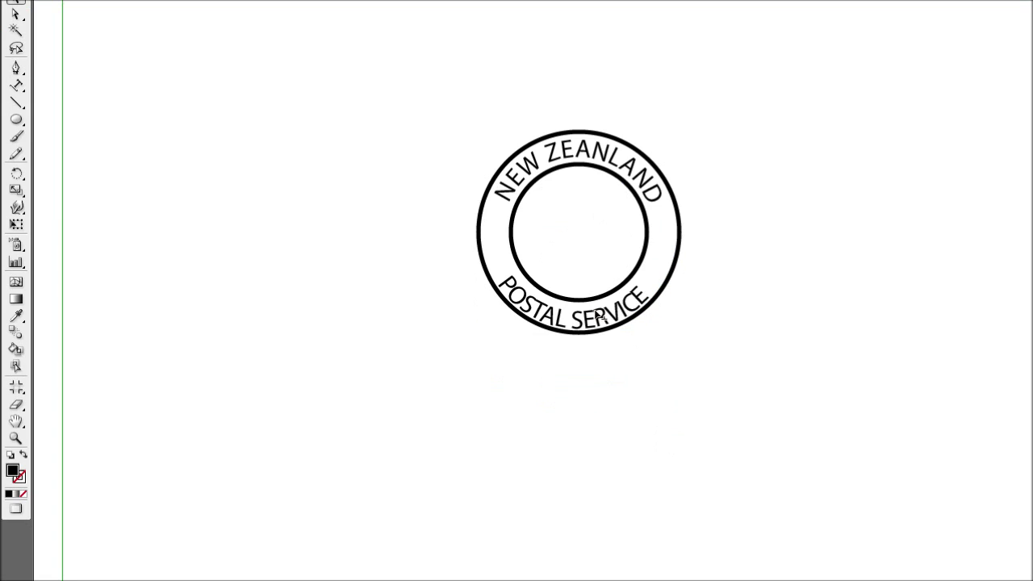
Slide the POSTAL SERVICE text slightly counterclockwise along its path to centre it at the bottom of the ring.
click(561, 378)
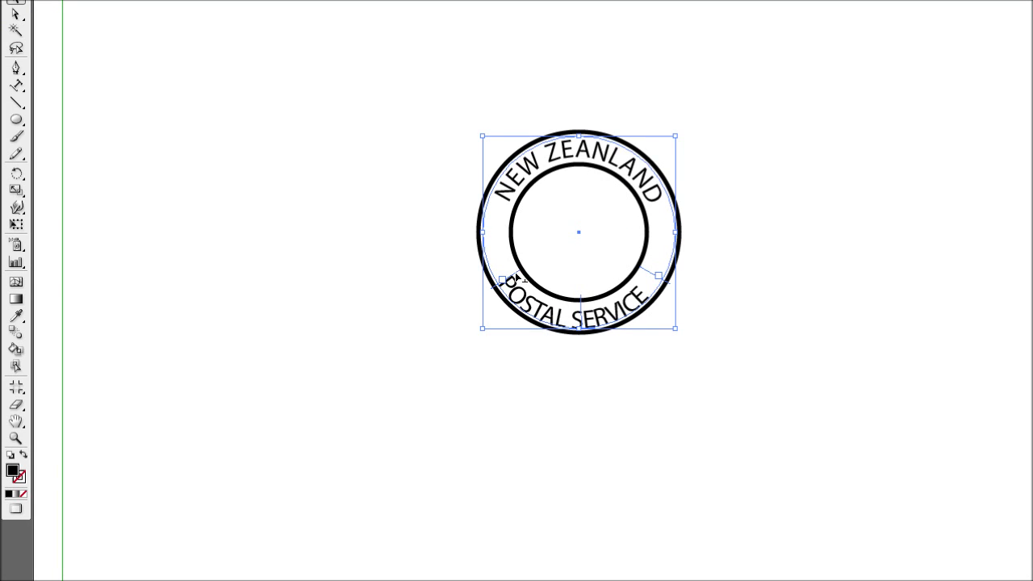
drag(516, 278, 525, 283)
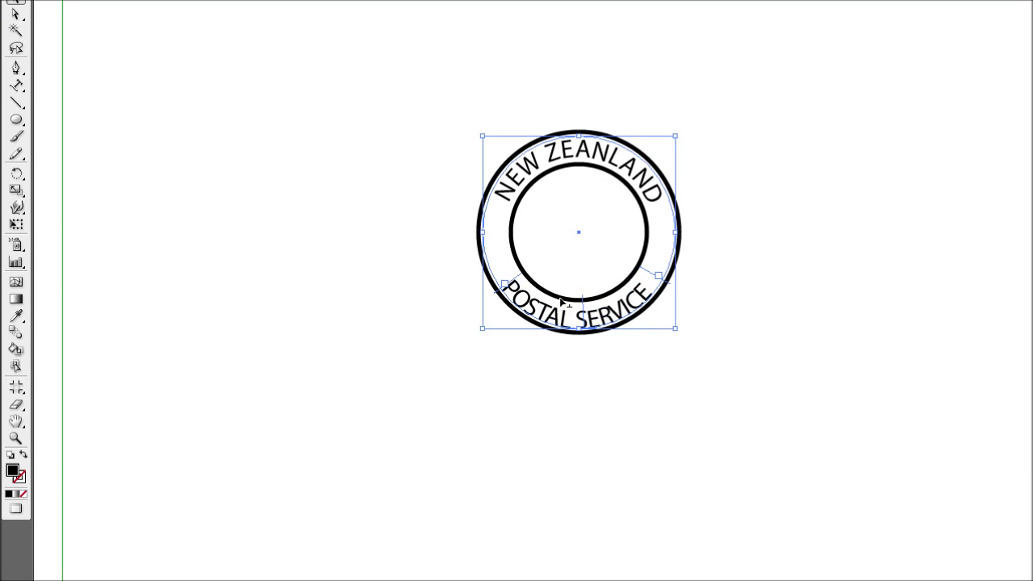
click(619, 422)
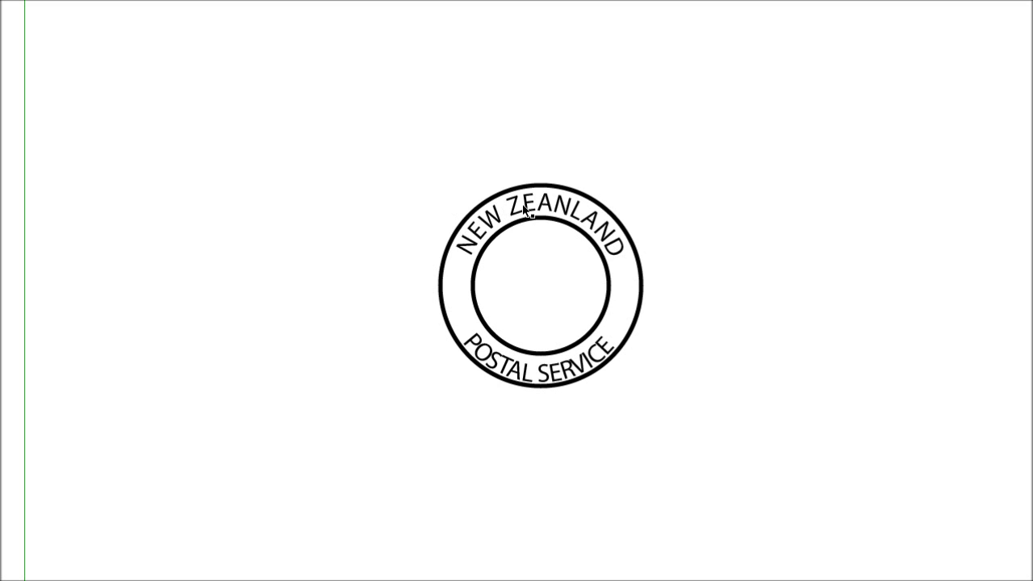
Shrink the POSTAL SERVICE text and its path about the centre to about 129 px wide.
click(603, 357)
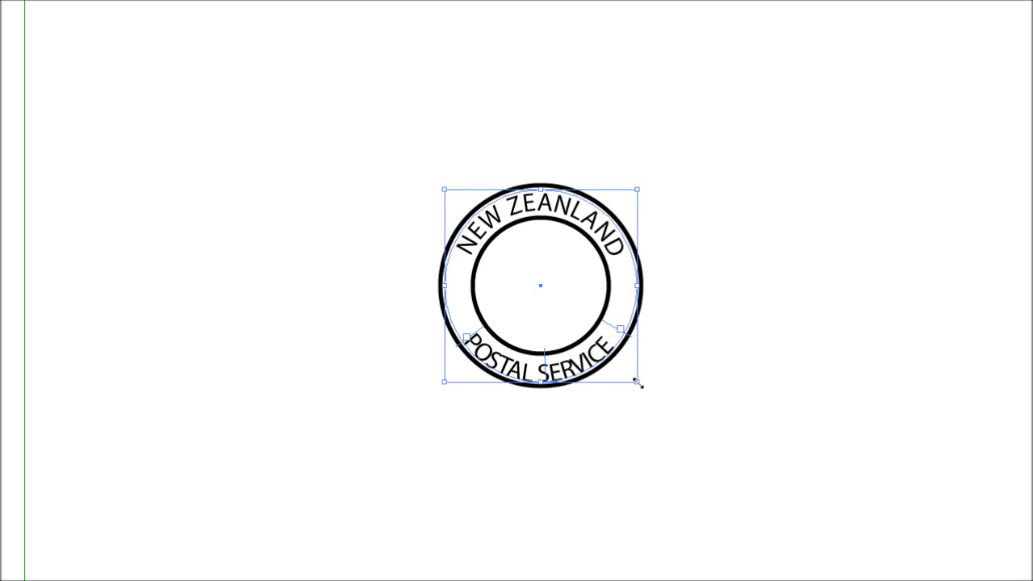
drag(638, 381, 632, 379)
click(586, 413)
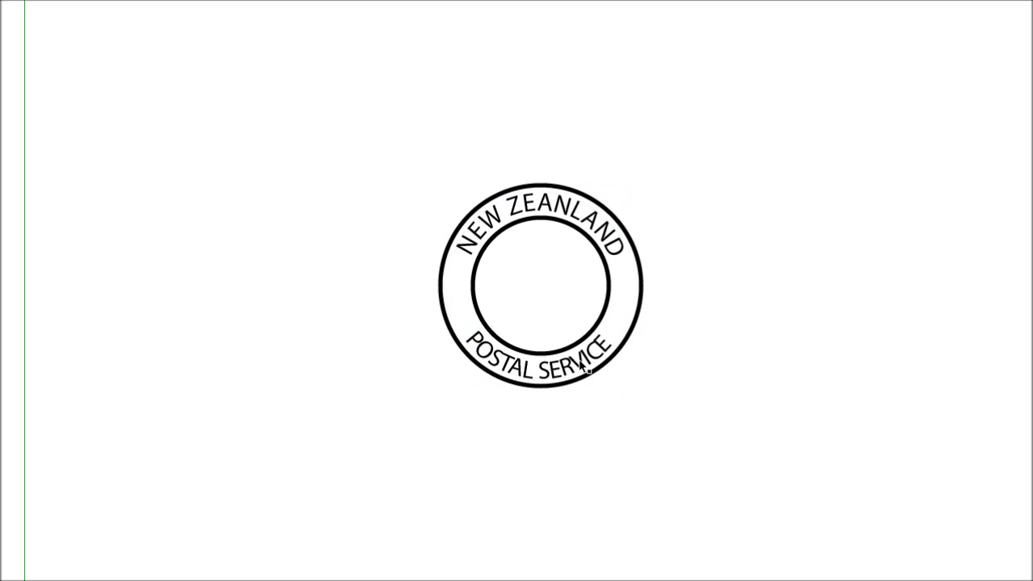
Set the font size of the POSTAL SERVICE text to 18 pt to match NEW ZEANLAND.
click(580, 368)
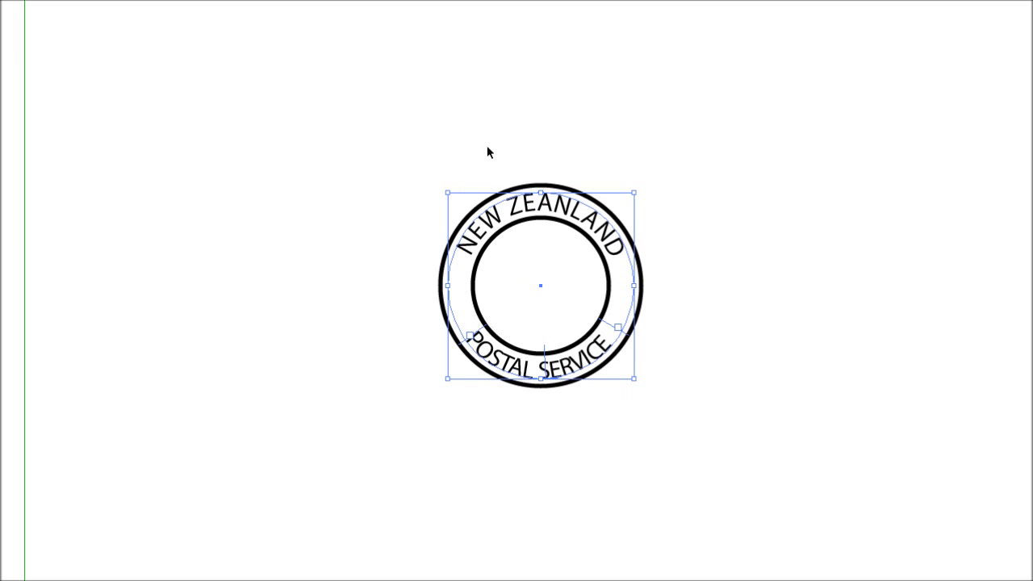
key(f)
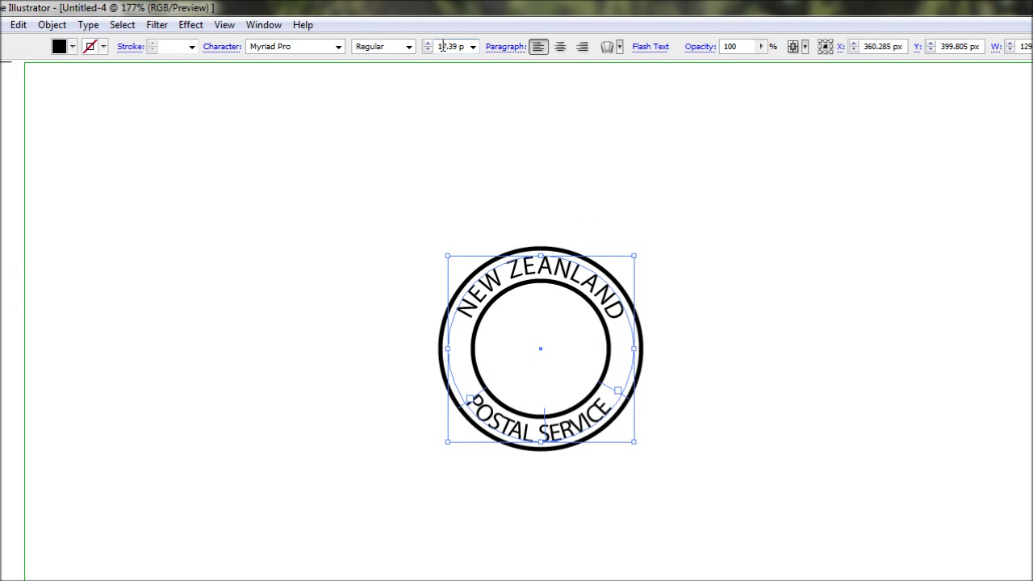
click(536, 280)
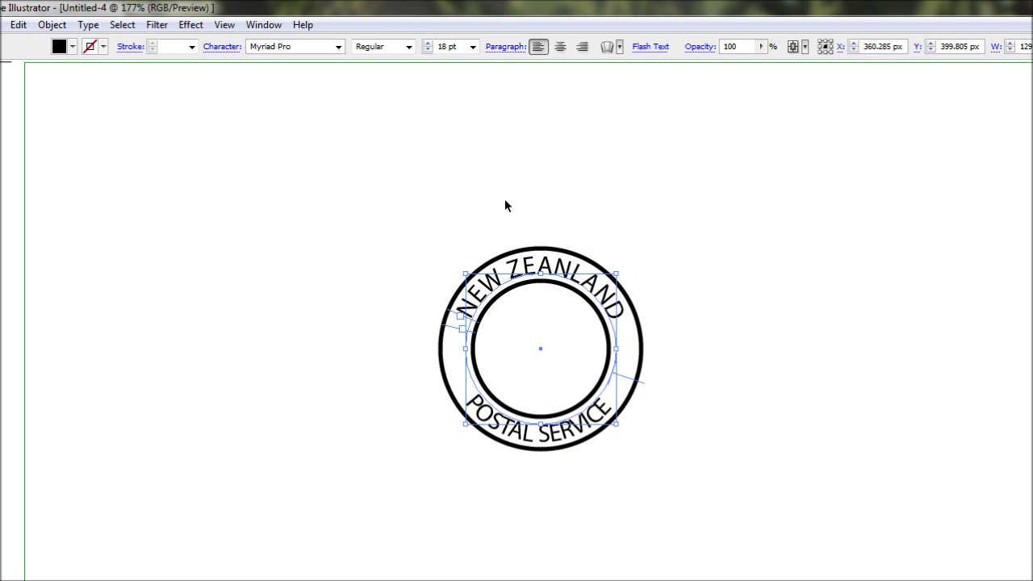
key(f)
click(575, 378)
key(f)
click(473, 46)
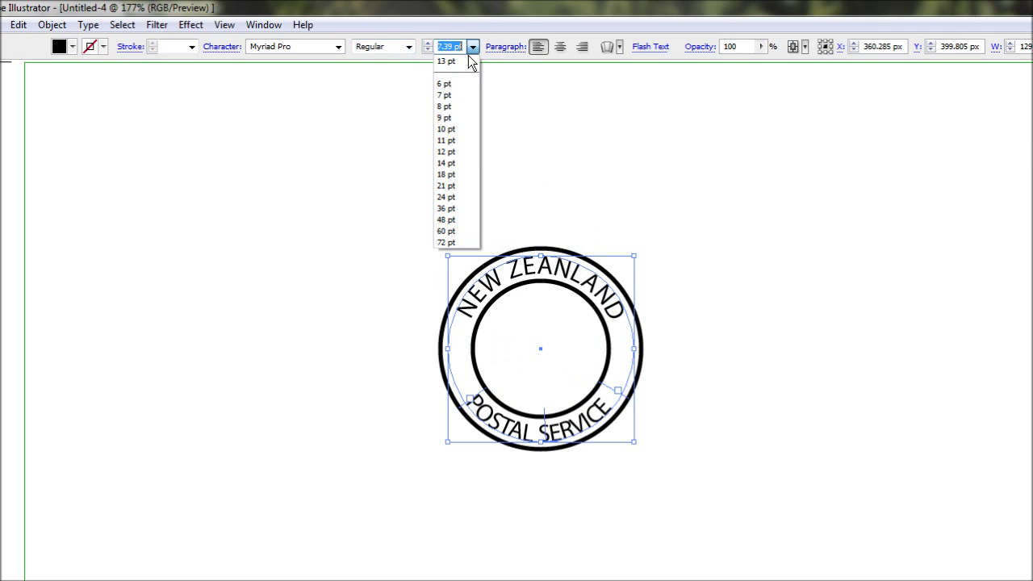
click(458, 176)
key(f)
click(643, 414)
scroll(538, 427, down, 1)
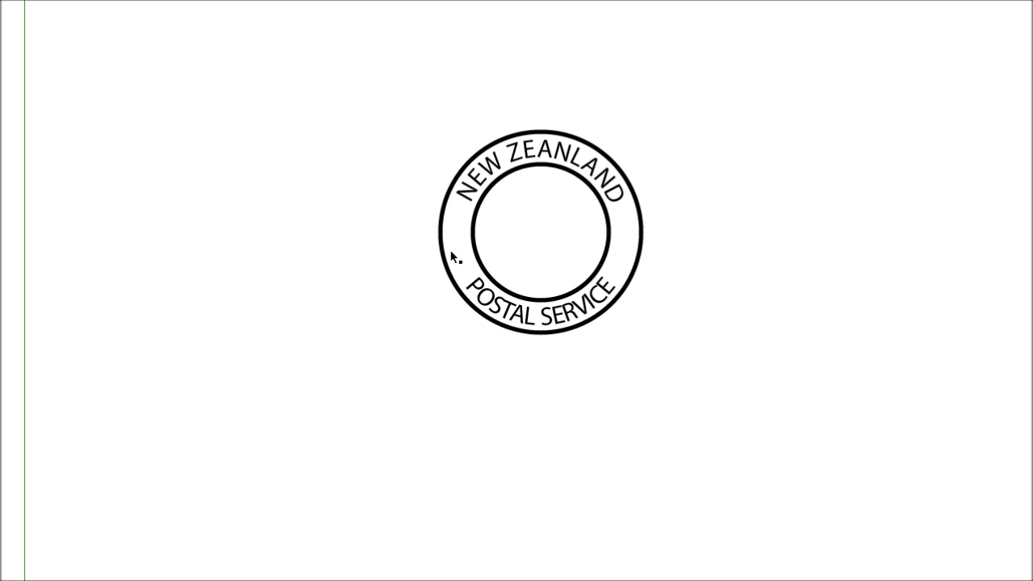
Draw a solid black dot about 11.3 px wide and place it midway between the two rings on the stamp's left side.
key(f)
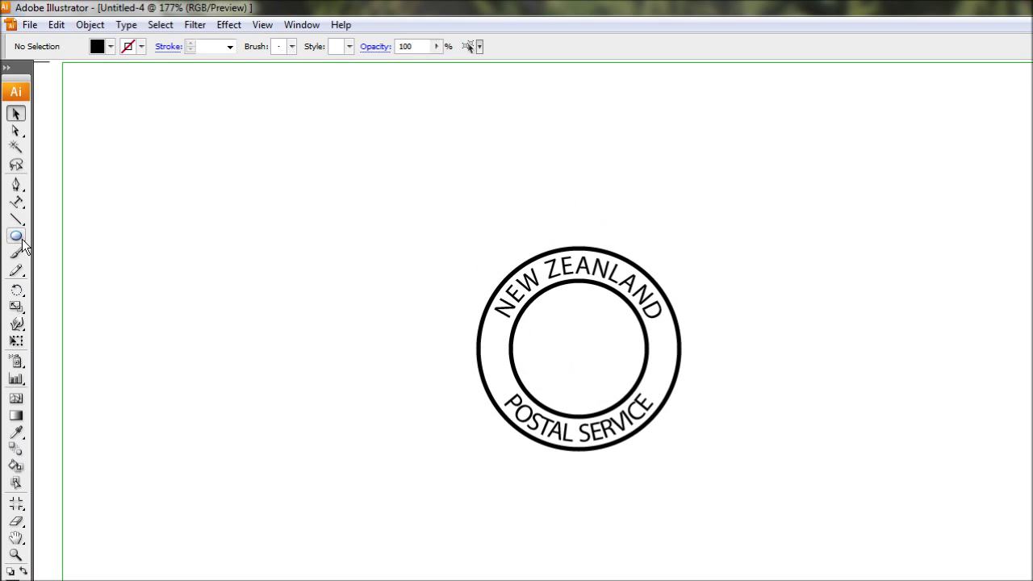
click(18, 239)
key(f)
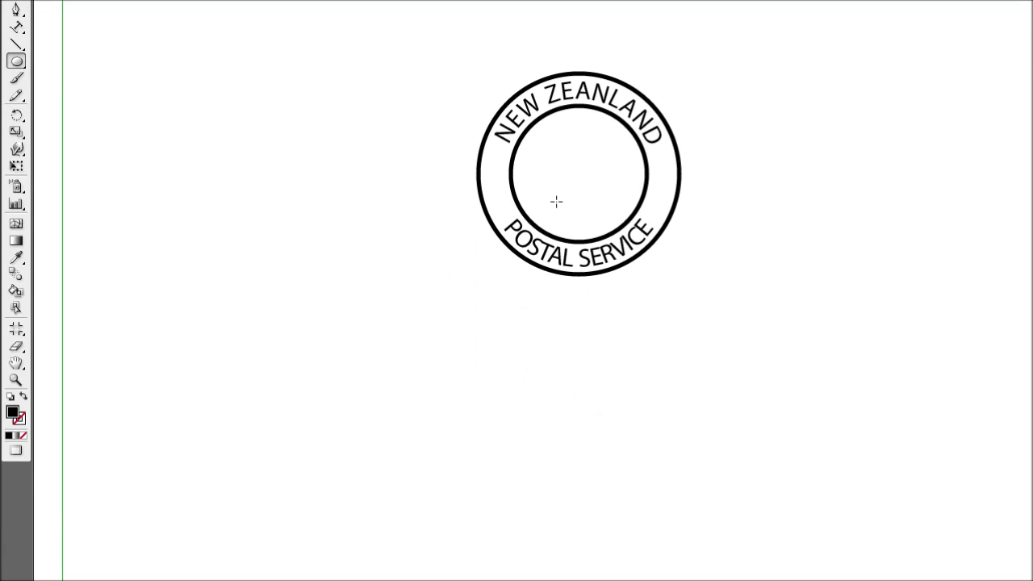
key(Tab)
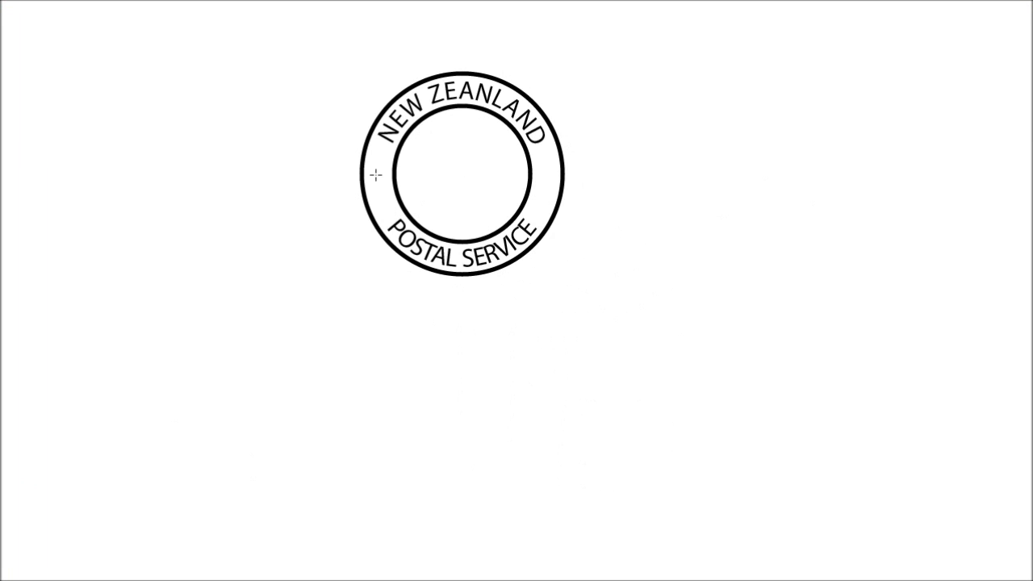
key(Tab)
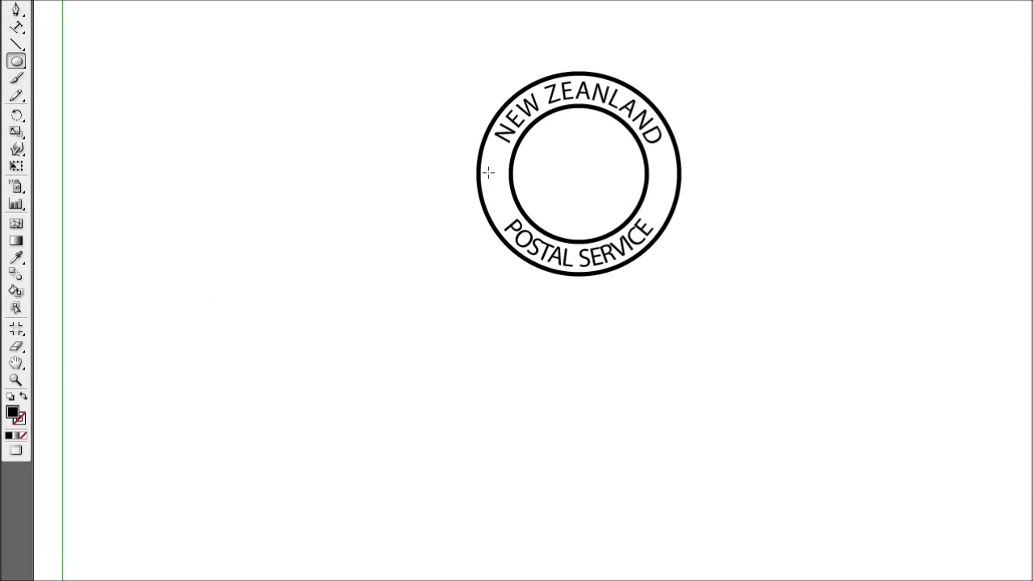
drag(488, 173, 495, 178)
key(v)
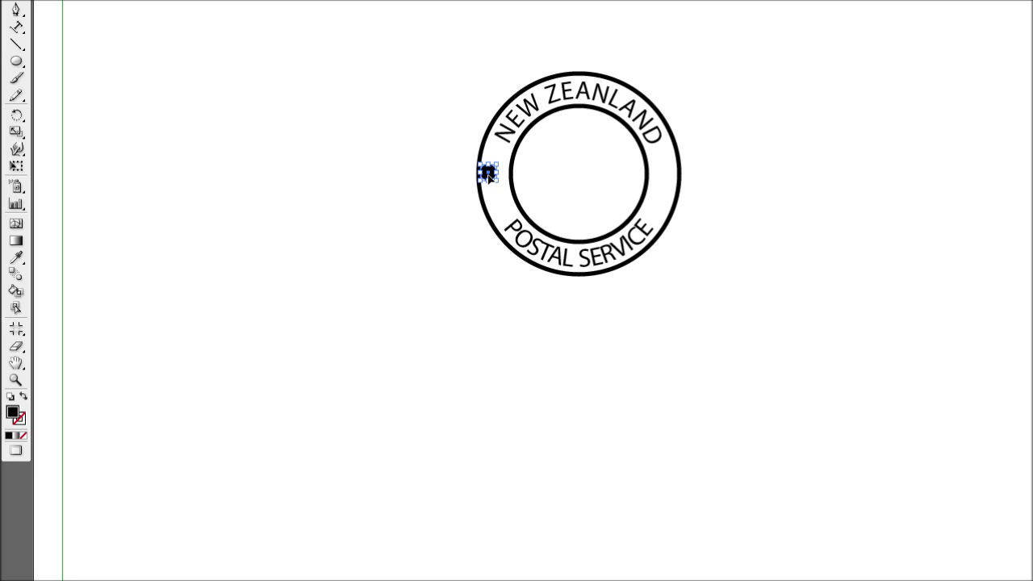
drag(491, 174, 499, 181)
click(421, 171)
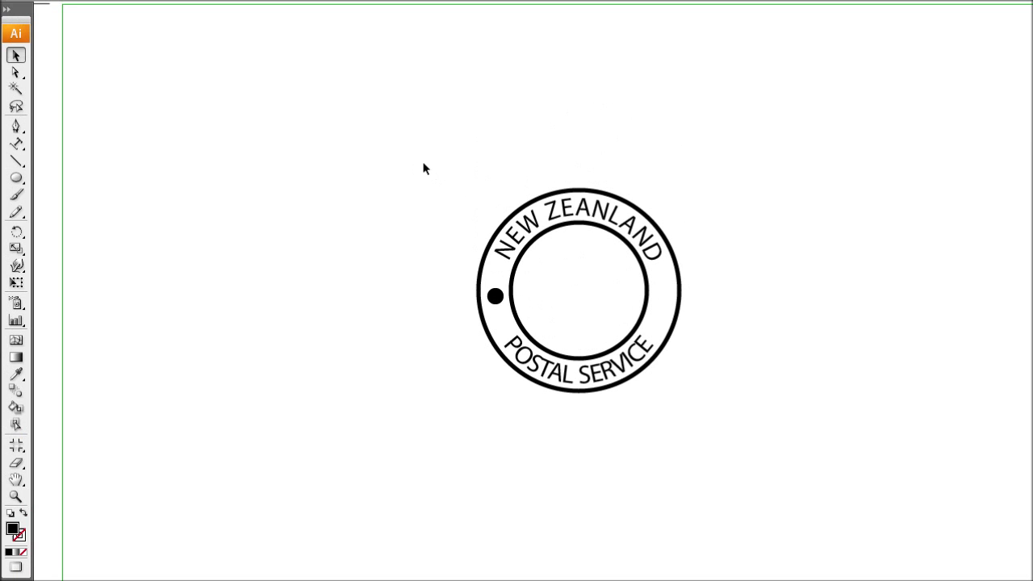
Align the dot, rings and both texts to a common vertical centre.
drag(423, 171, 719, 420)
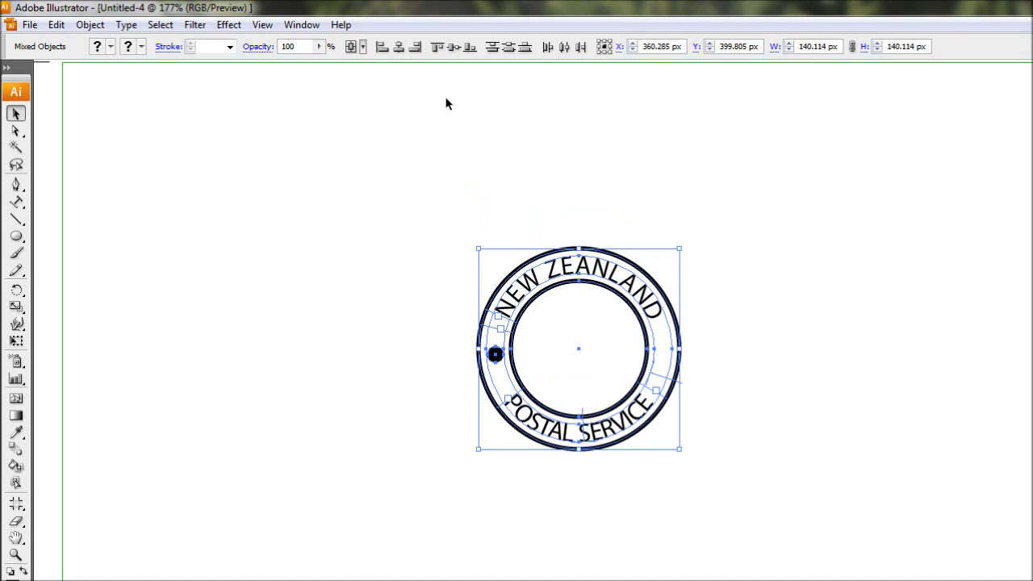
click(452, 49)
click(473, 321)
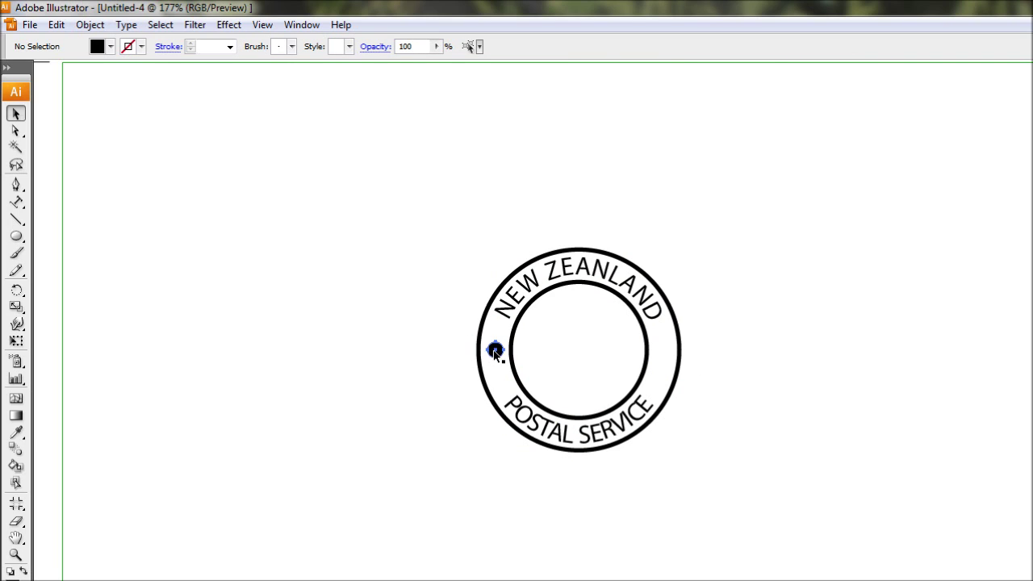
Copy the black dot in place and move the copy horizontally to the matching spot on the ring's right side.
click(495, 350)
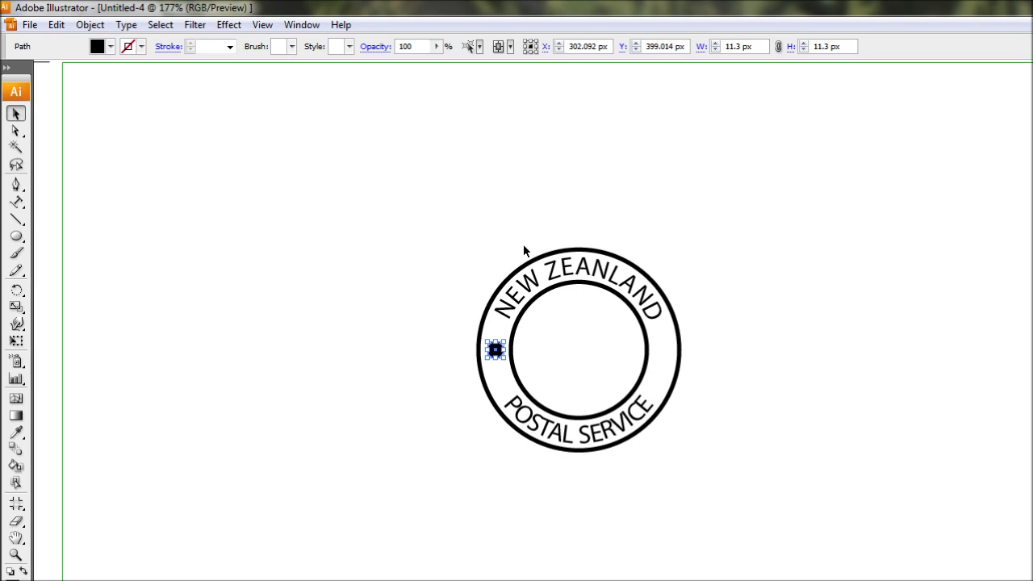
key(ctrl+c)
key(ctrl+f)
key(shift+Right)
key(shift+Right)
key(shift+Right)
key(shift+Right)
key(shift+Right)
key(shift+Right)
key(shift+Right)
key(shift+Right)
key(shift+Right)
key(shift+Right)
key(shift+Right)
key(shift+Right)
key(Left)
key(Left)
key(Left)
key(Left)
key(Right)
click(768, 421)
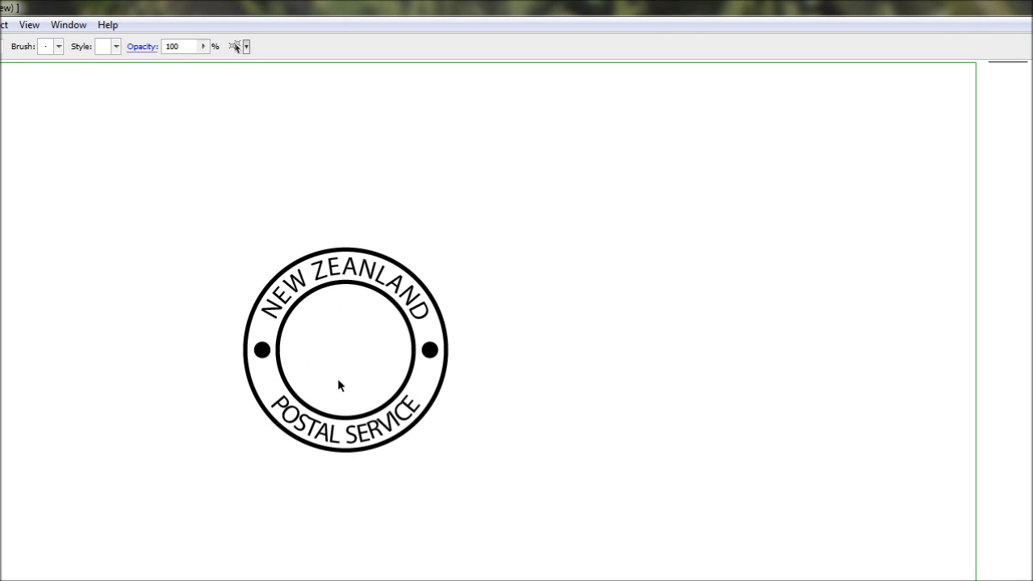
Add the text 02 NOV 2012 inside the inner circle and set its font size to 12 pt.
key(t)
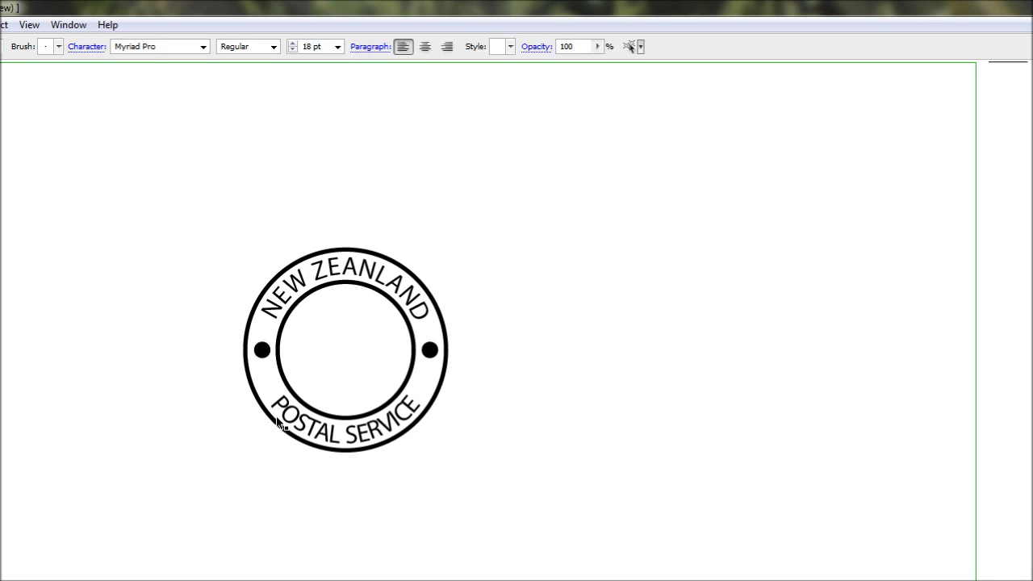
click(320, 379)
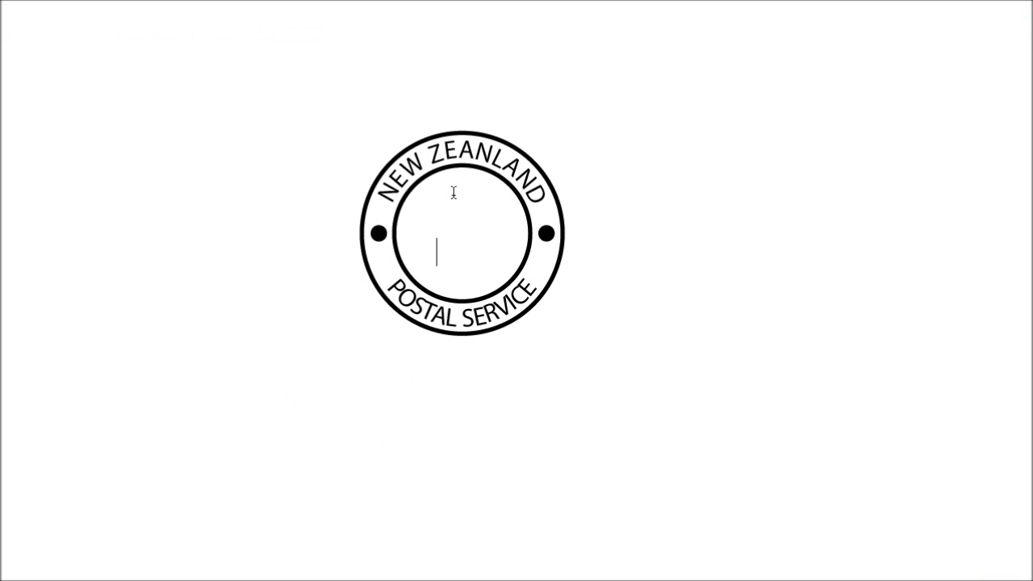
text(02 NOV 2012)
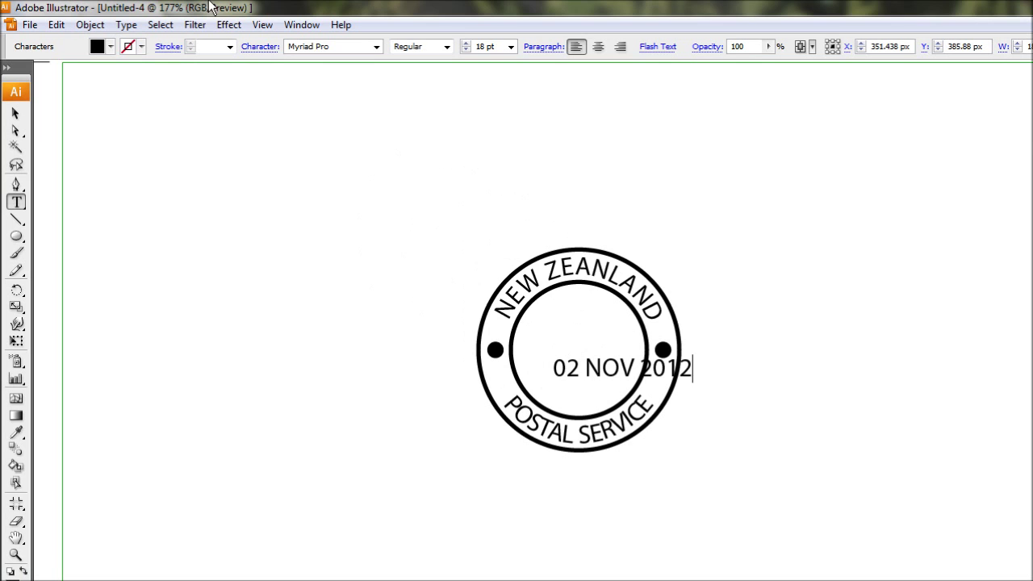
key(ctrl+a)
click(510, 47)
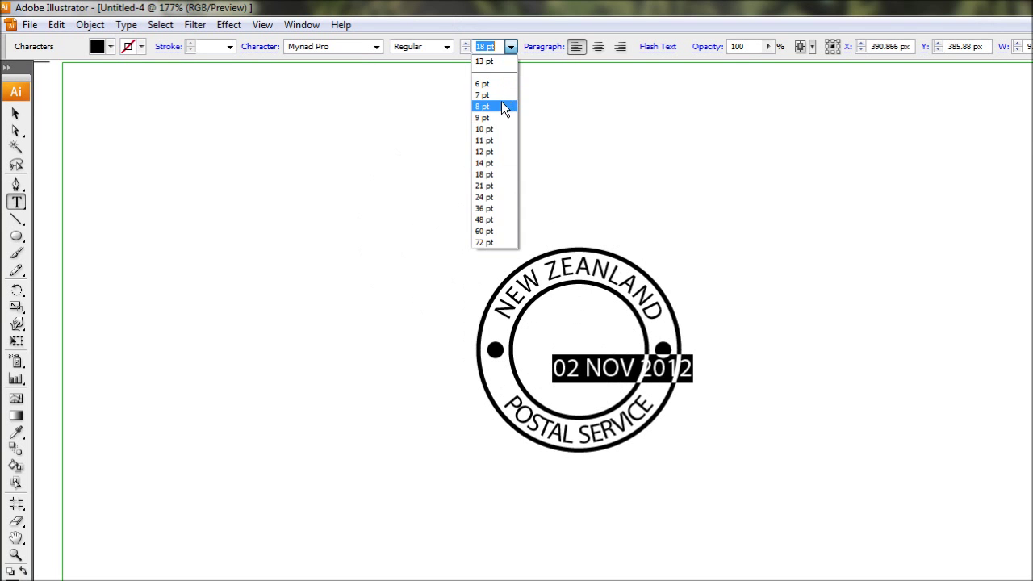
click(489, 152)
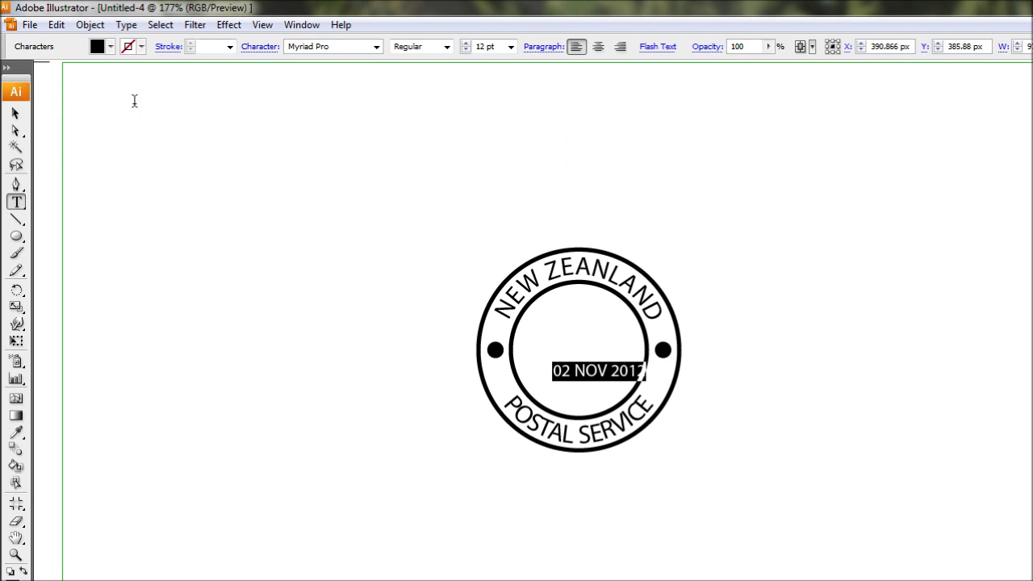
Move the 02 NOV 2012 text to the lower part of the inner circle, centred horizontally, and nudge it slightly up.
click(15, 113)
drag(558, 381, 547, 399)
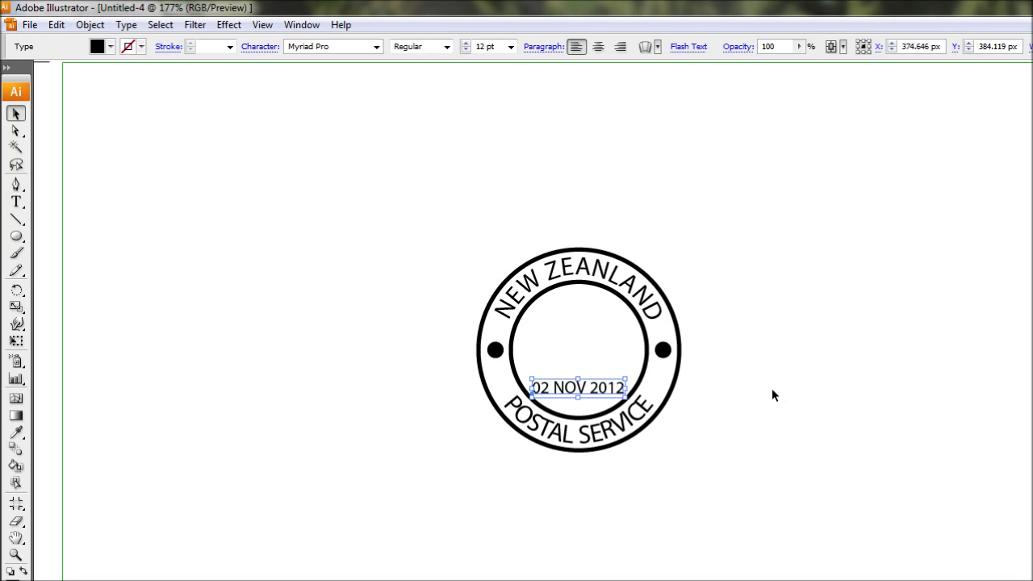
key(Up)
key(Up)
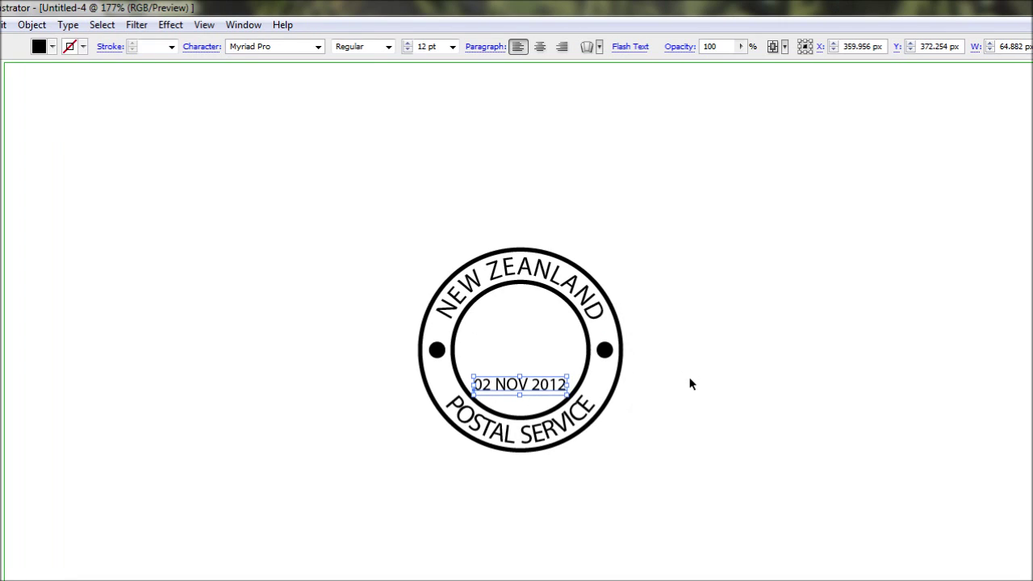